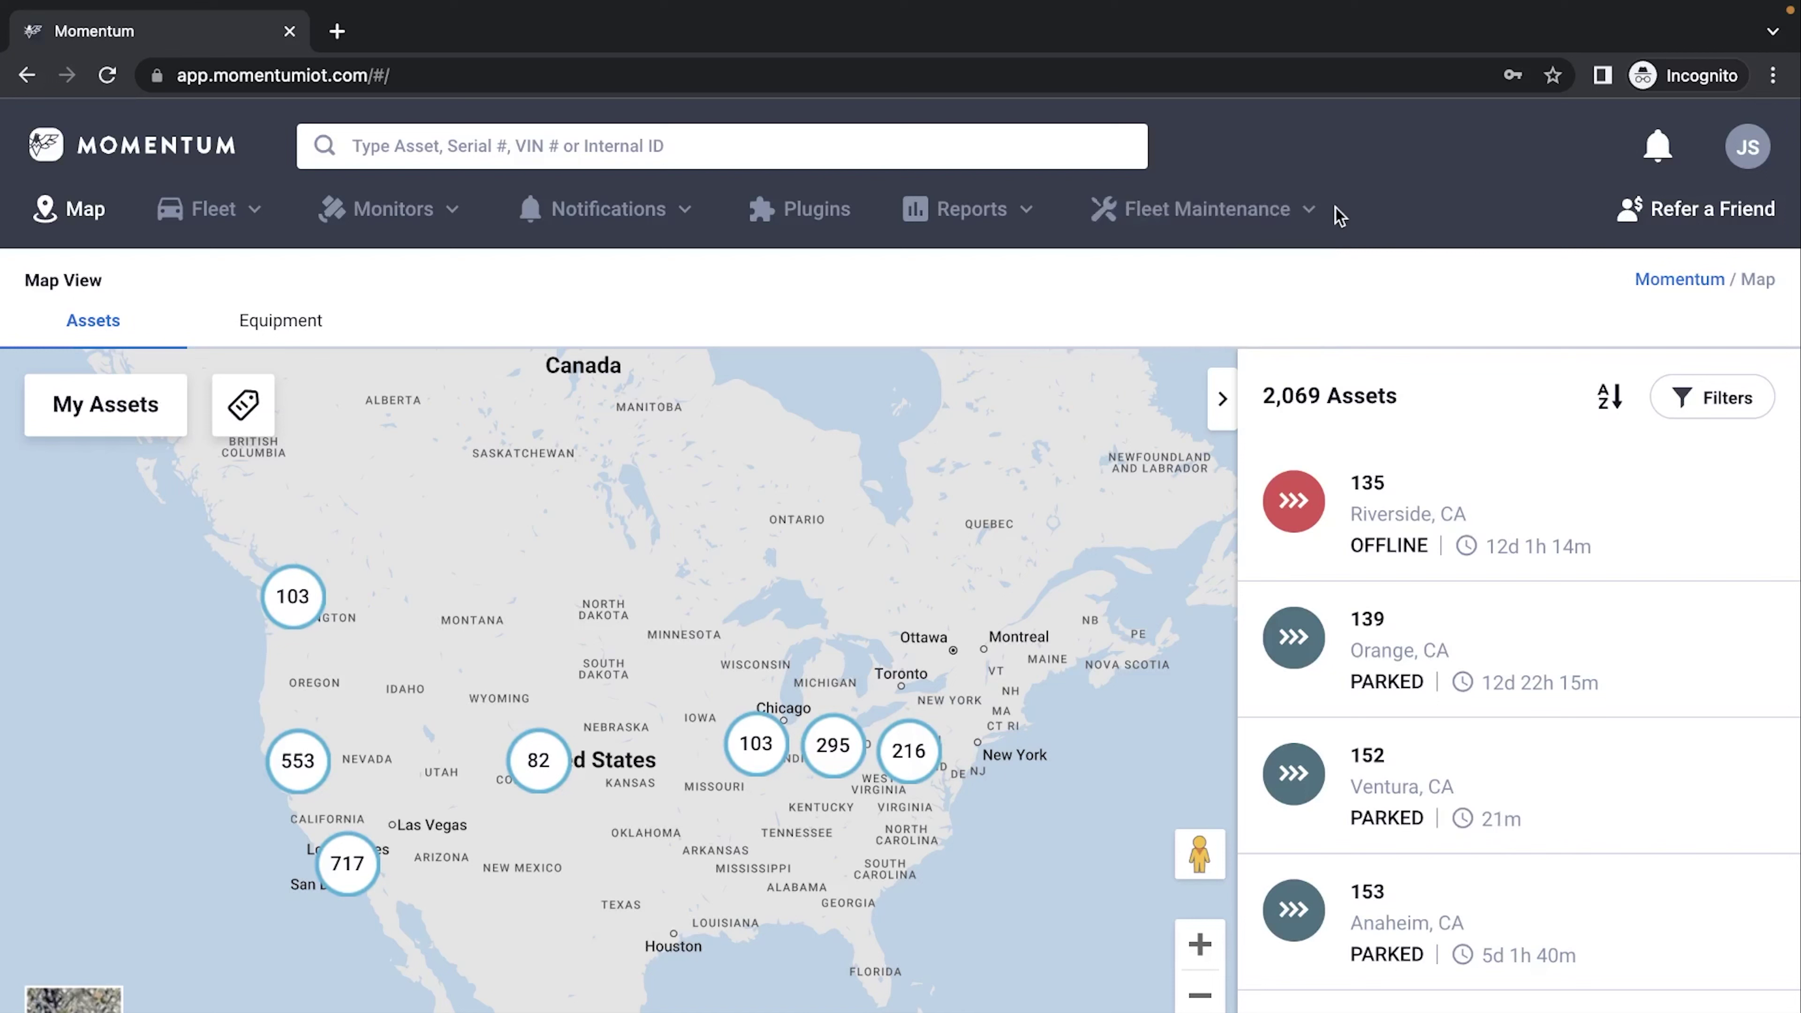
Start a new service program in Fleet Maintenance and name it Test.
mouse_move(1237, 218)
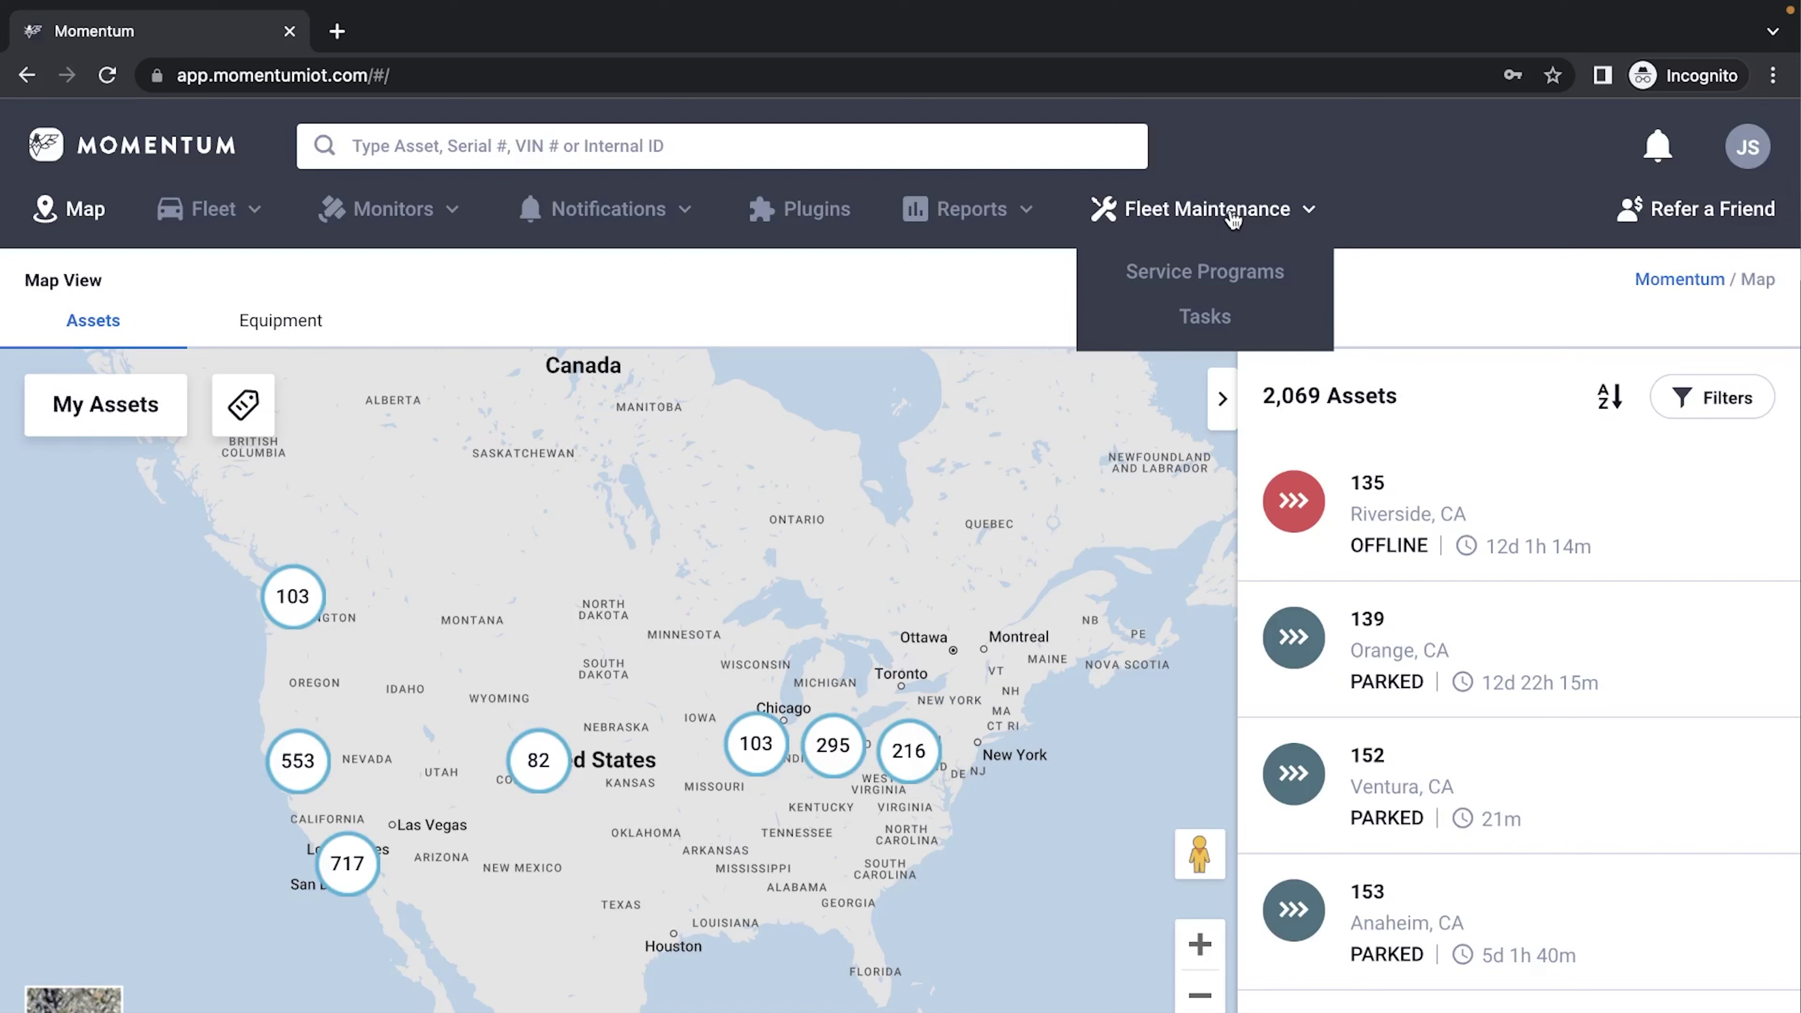
click(1212, 278)
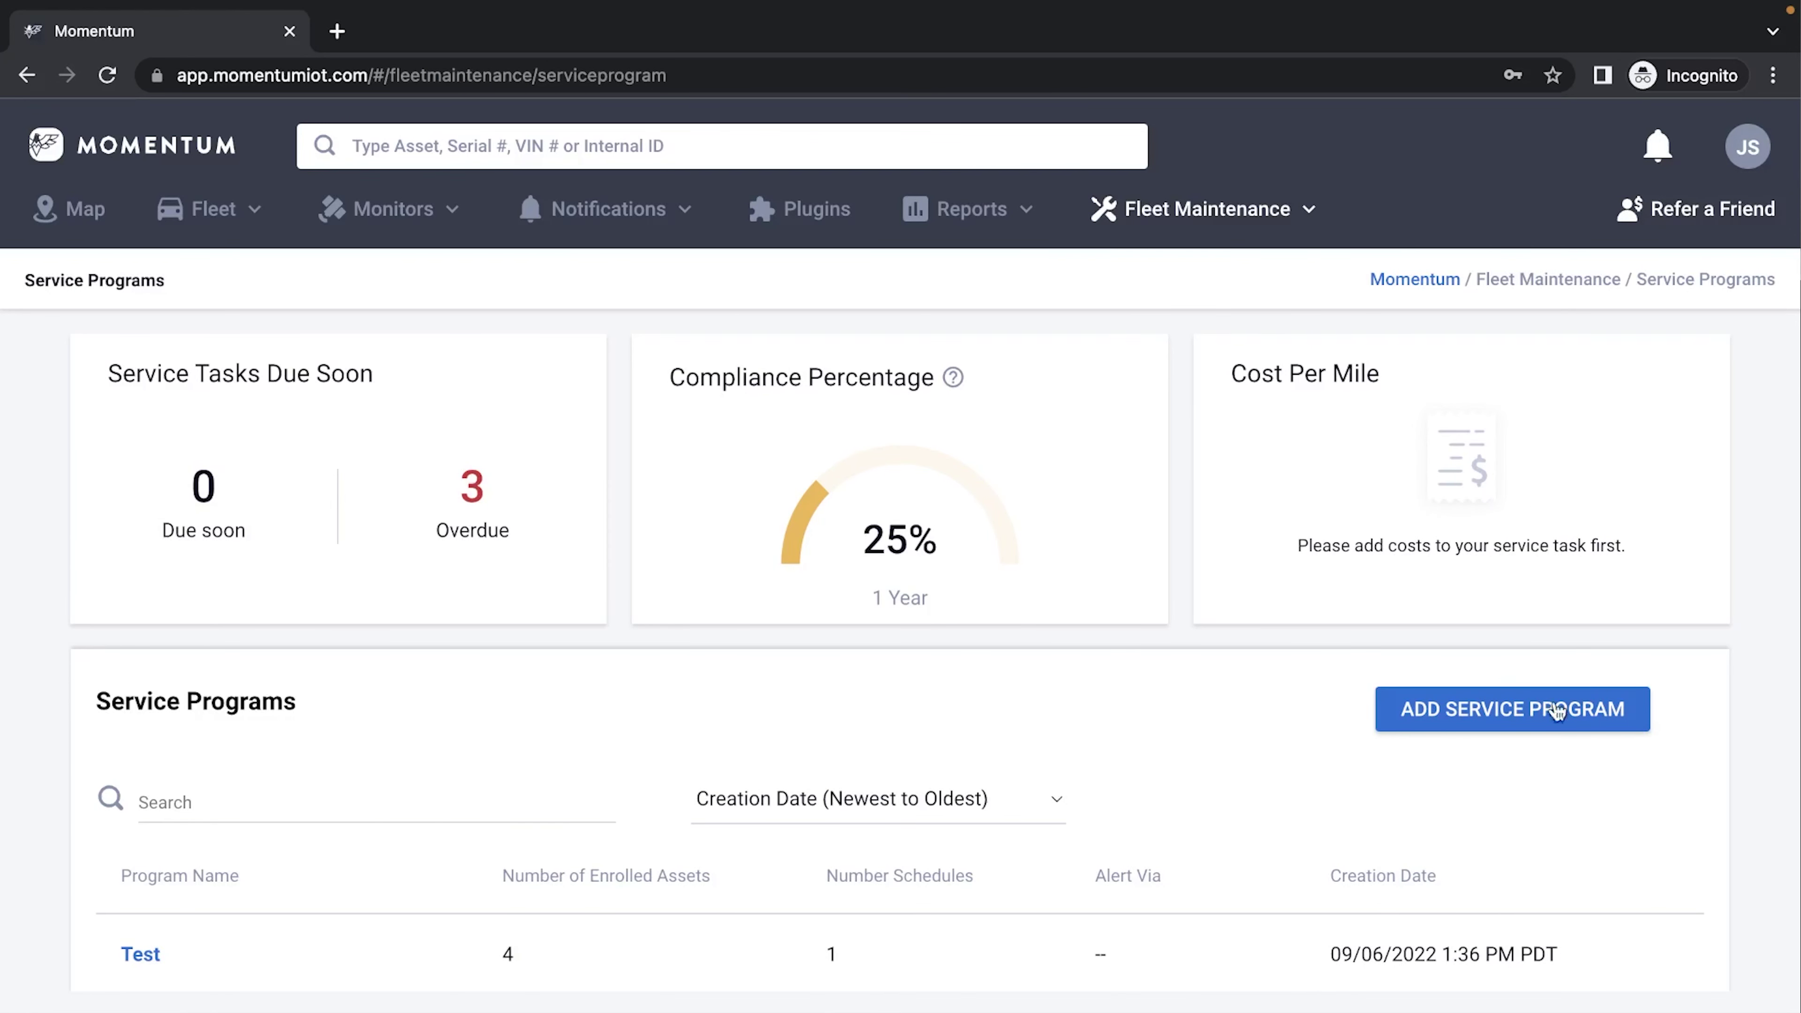
click(1478, 713)
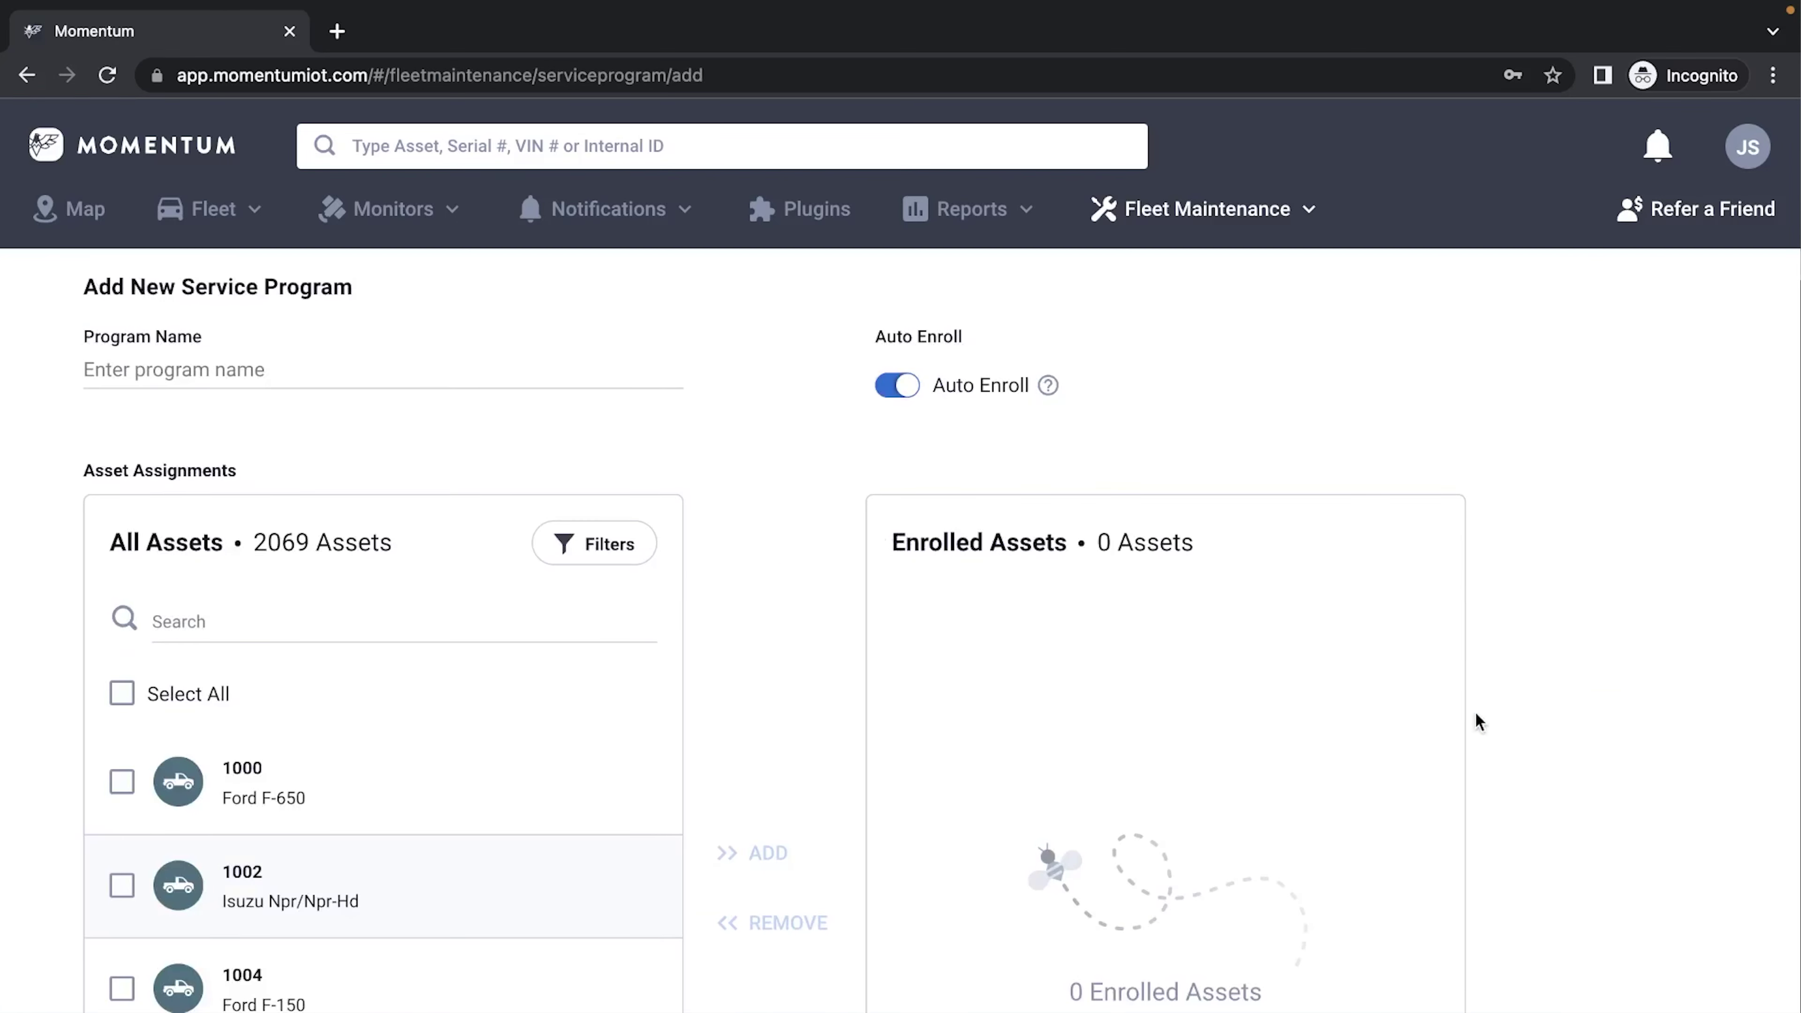
click(270, 368)
text(Test)
click(56, 643)
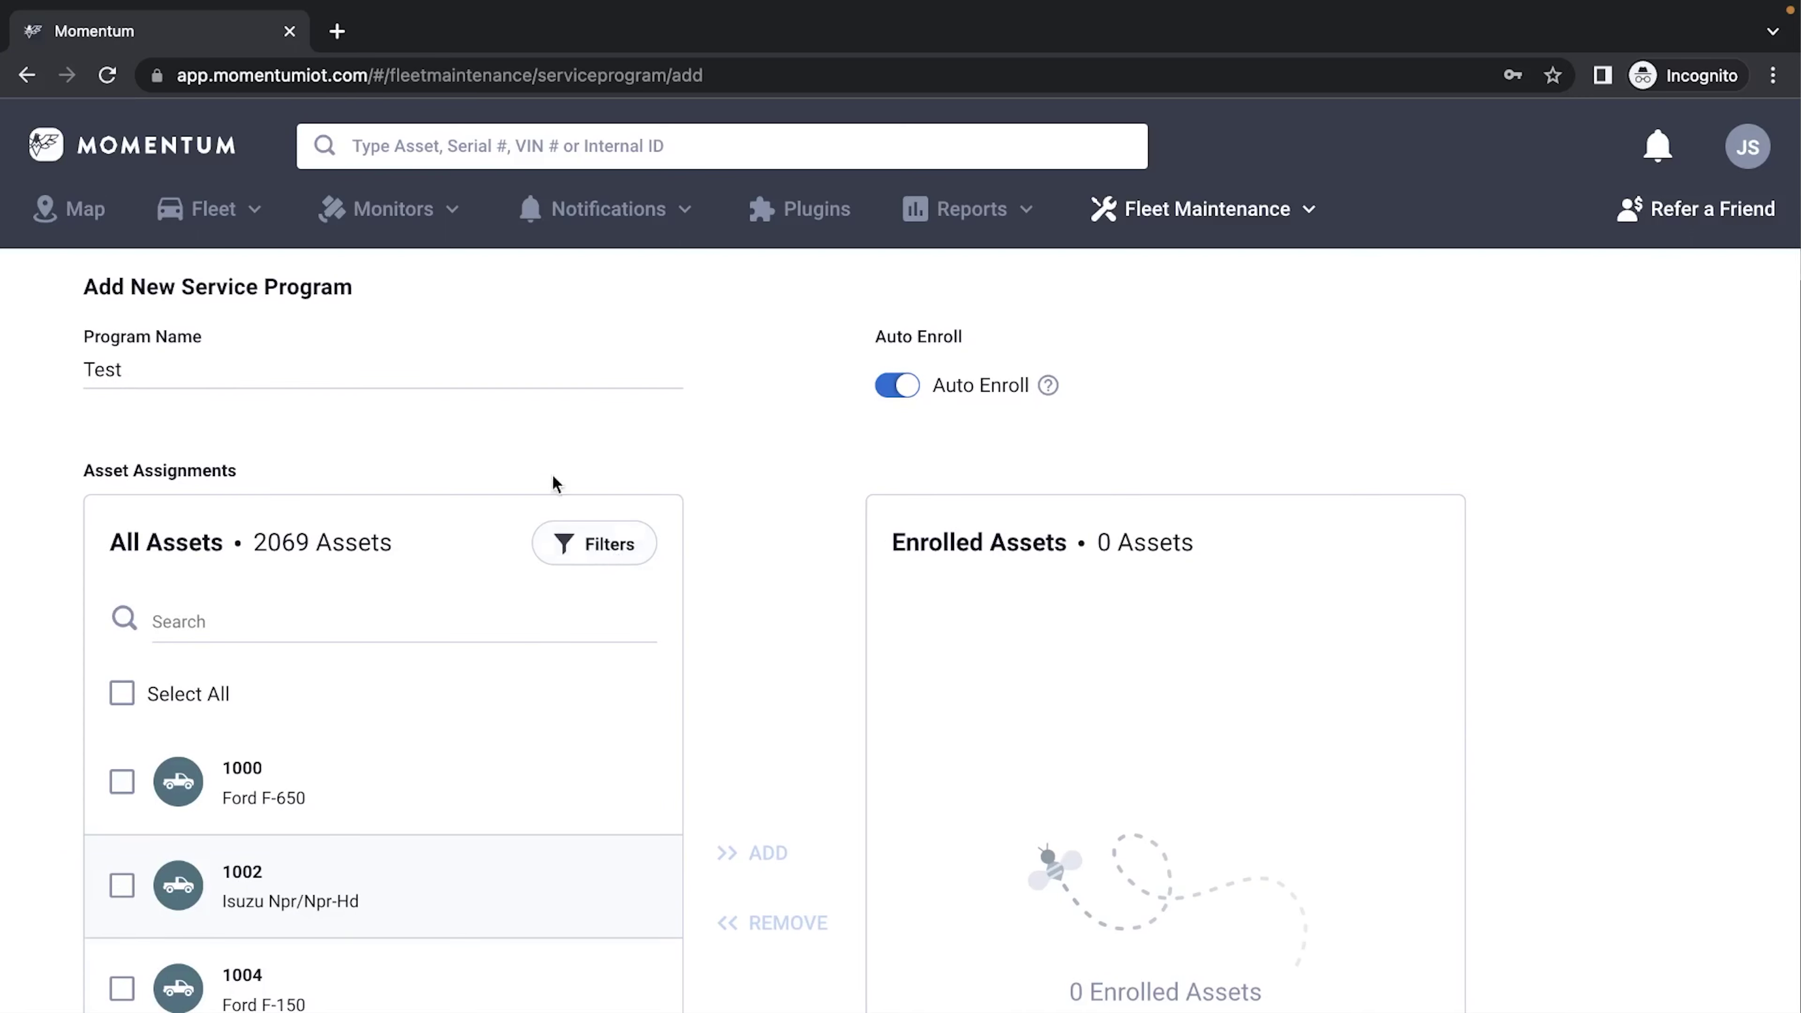
Filter the assignable assets to the 2013 Ford F 150 pickup trucks.
click(583, 554)
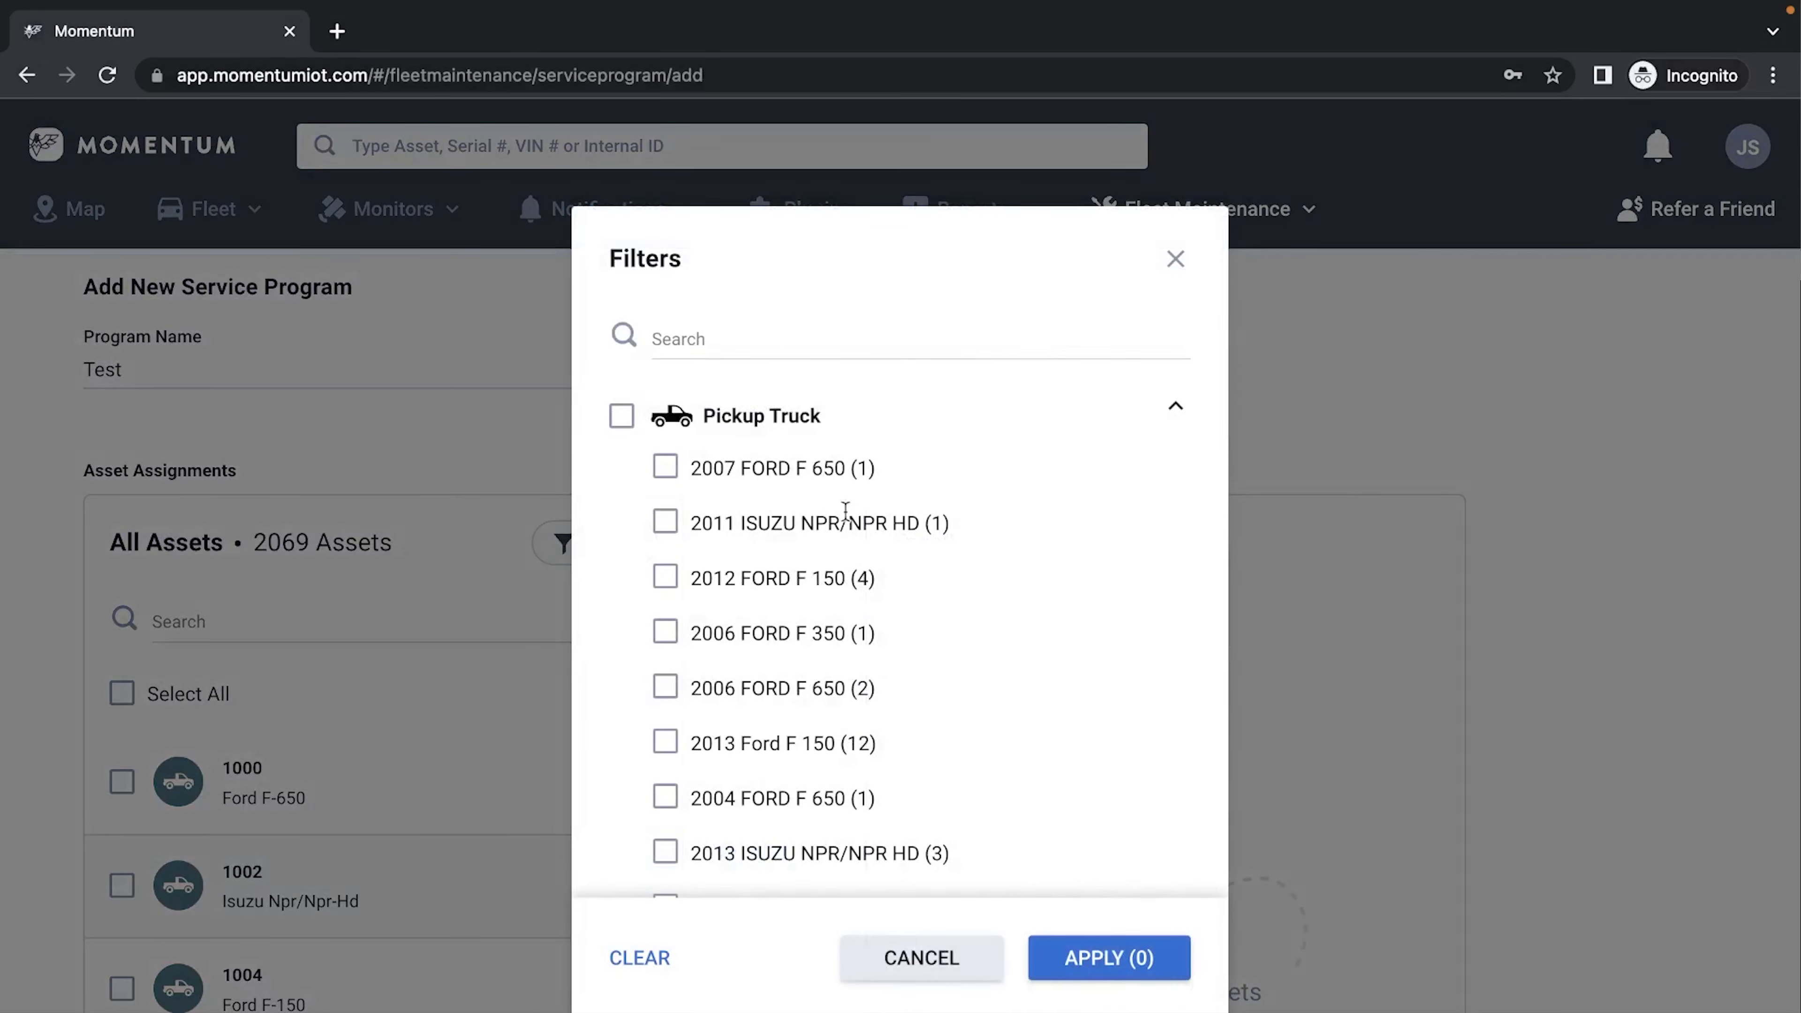
scroll(858, 588, down, 3)
scroll(853, 607, down, 4)
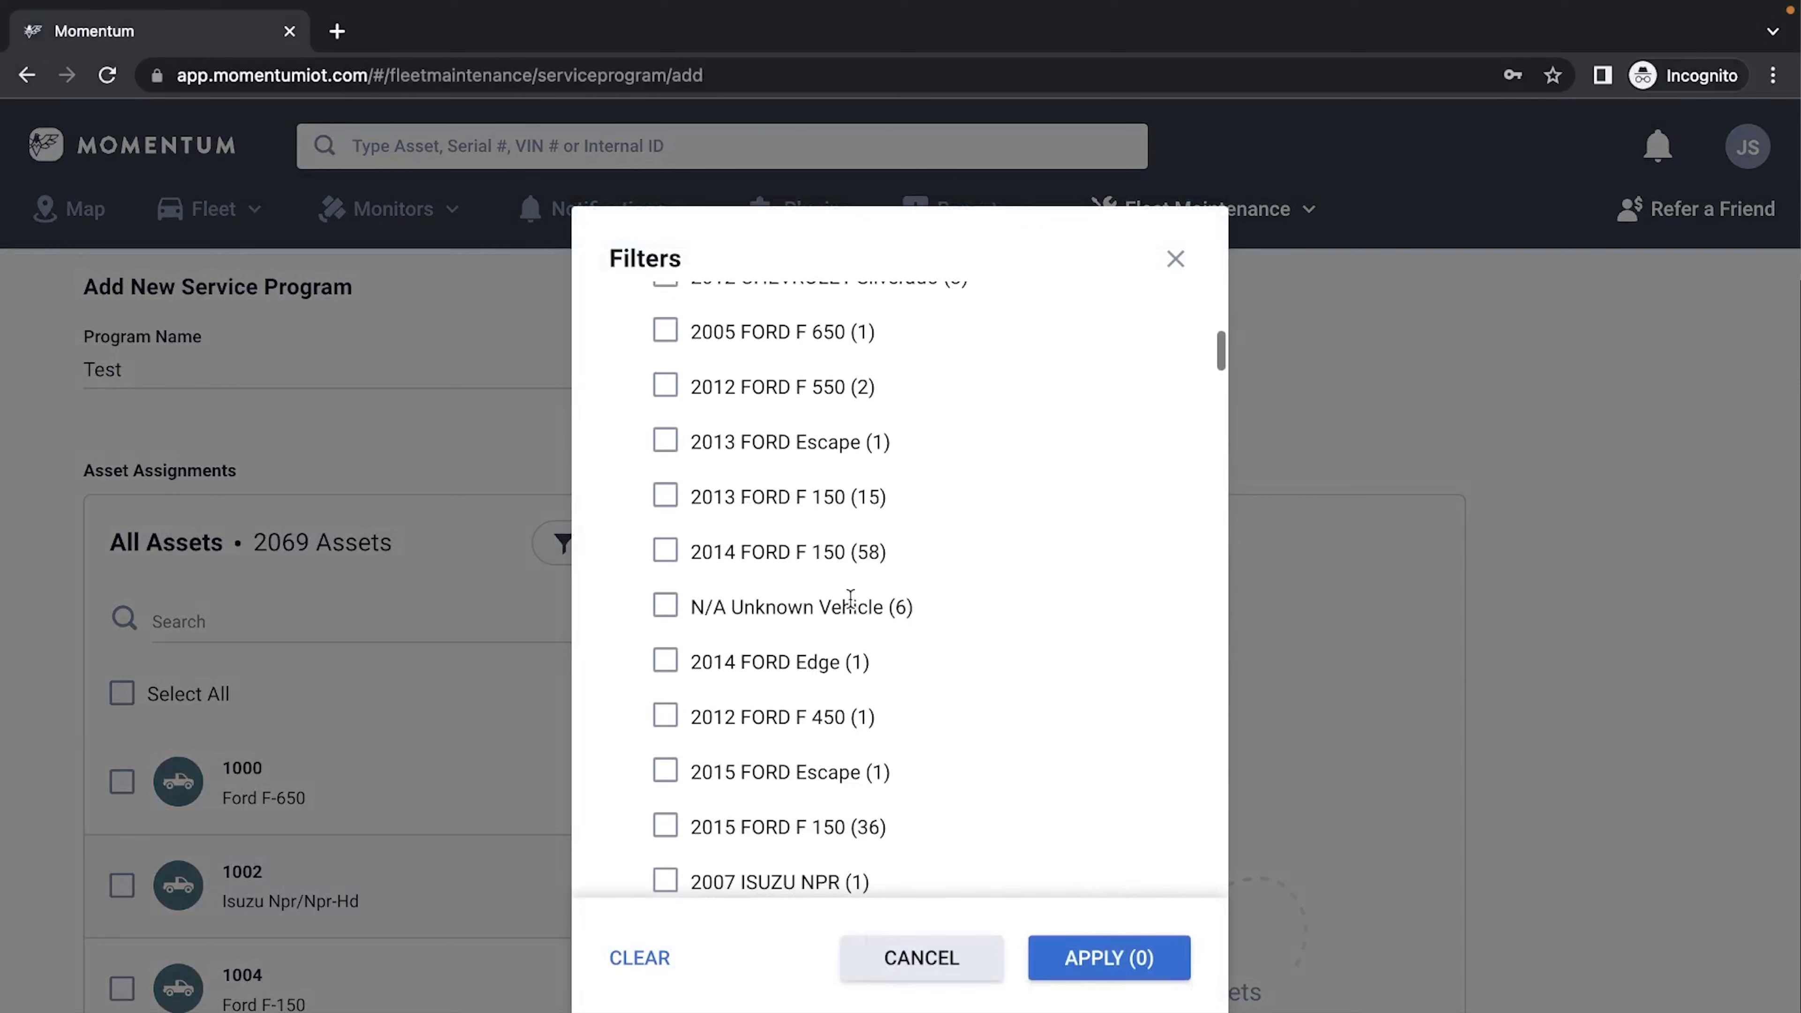
scroll(850, 598, up, 2)
scroll(850, 597, up, 3)
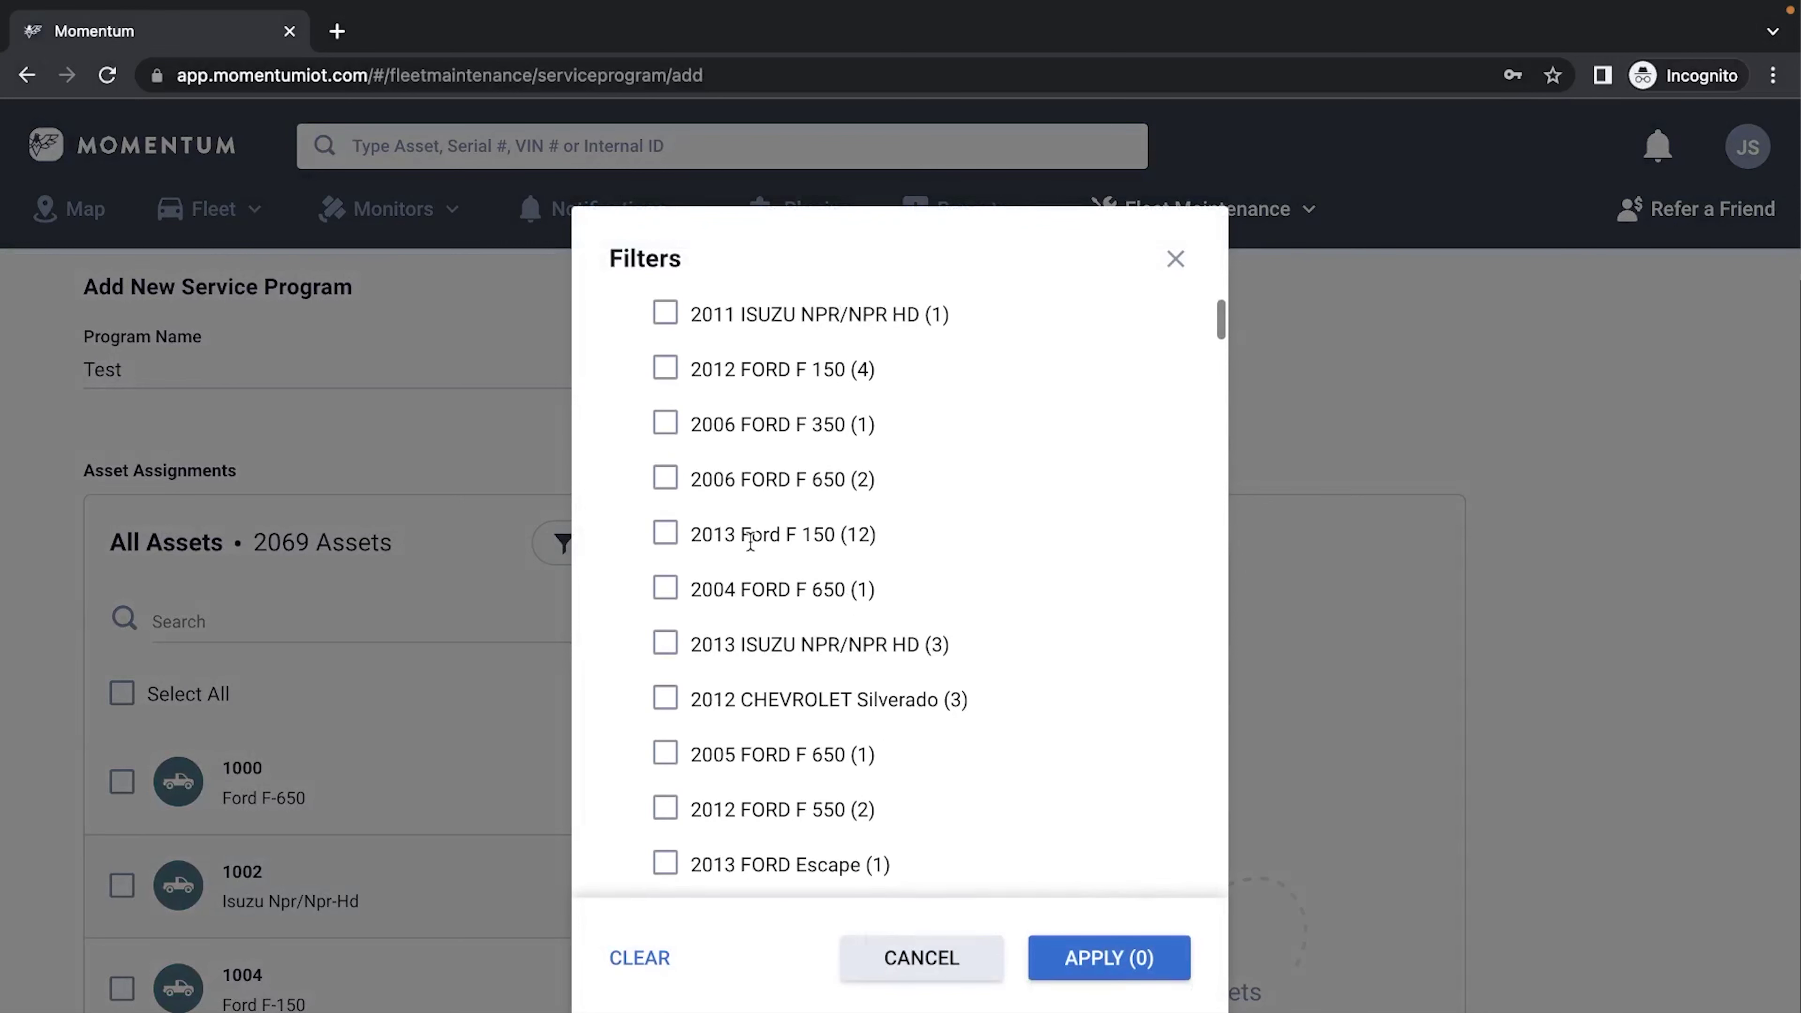
click(665, 537)
click(1106, 961)
Enroll all of the filtered assets in the service program and save it.
scroll(426, 780, down, 3)
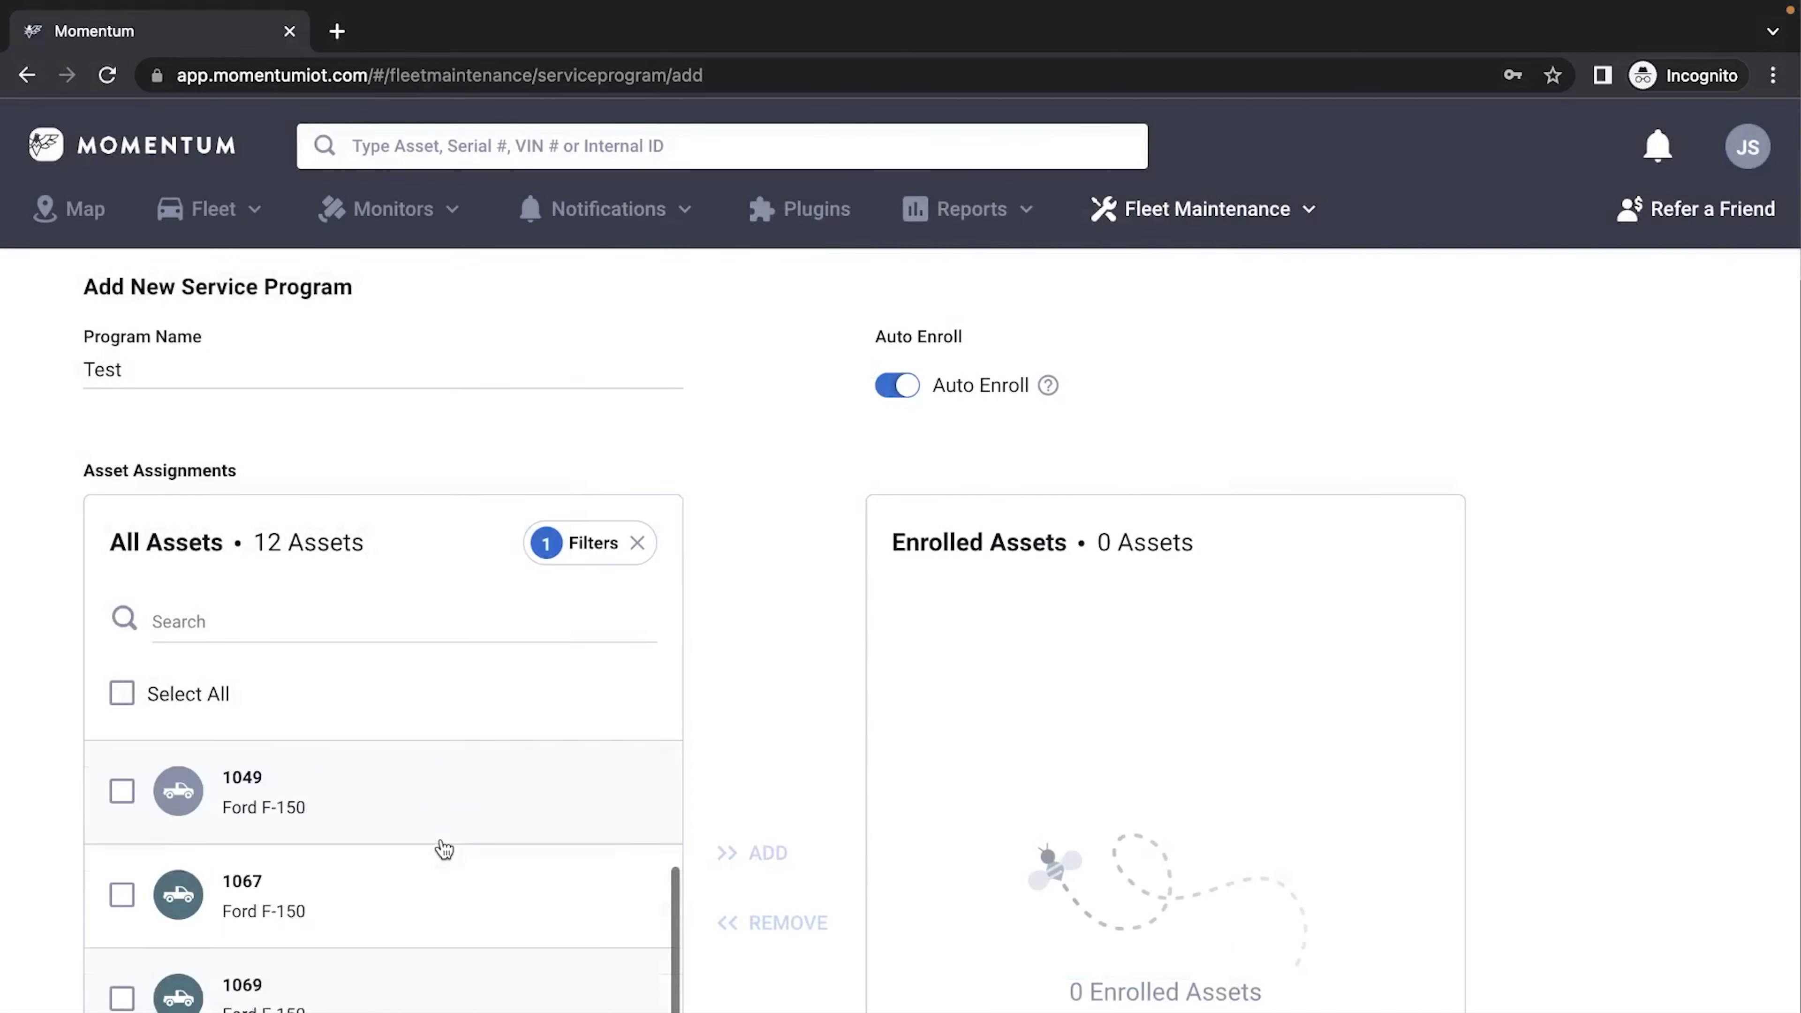
scroll(443, 849, up, 2)
click(122, 694)
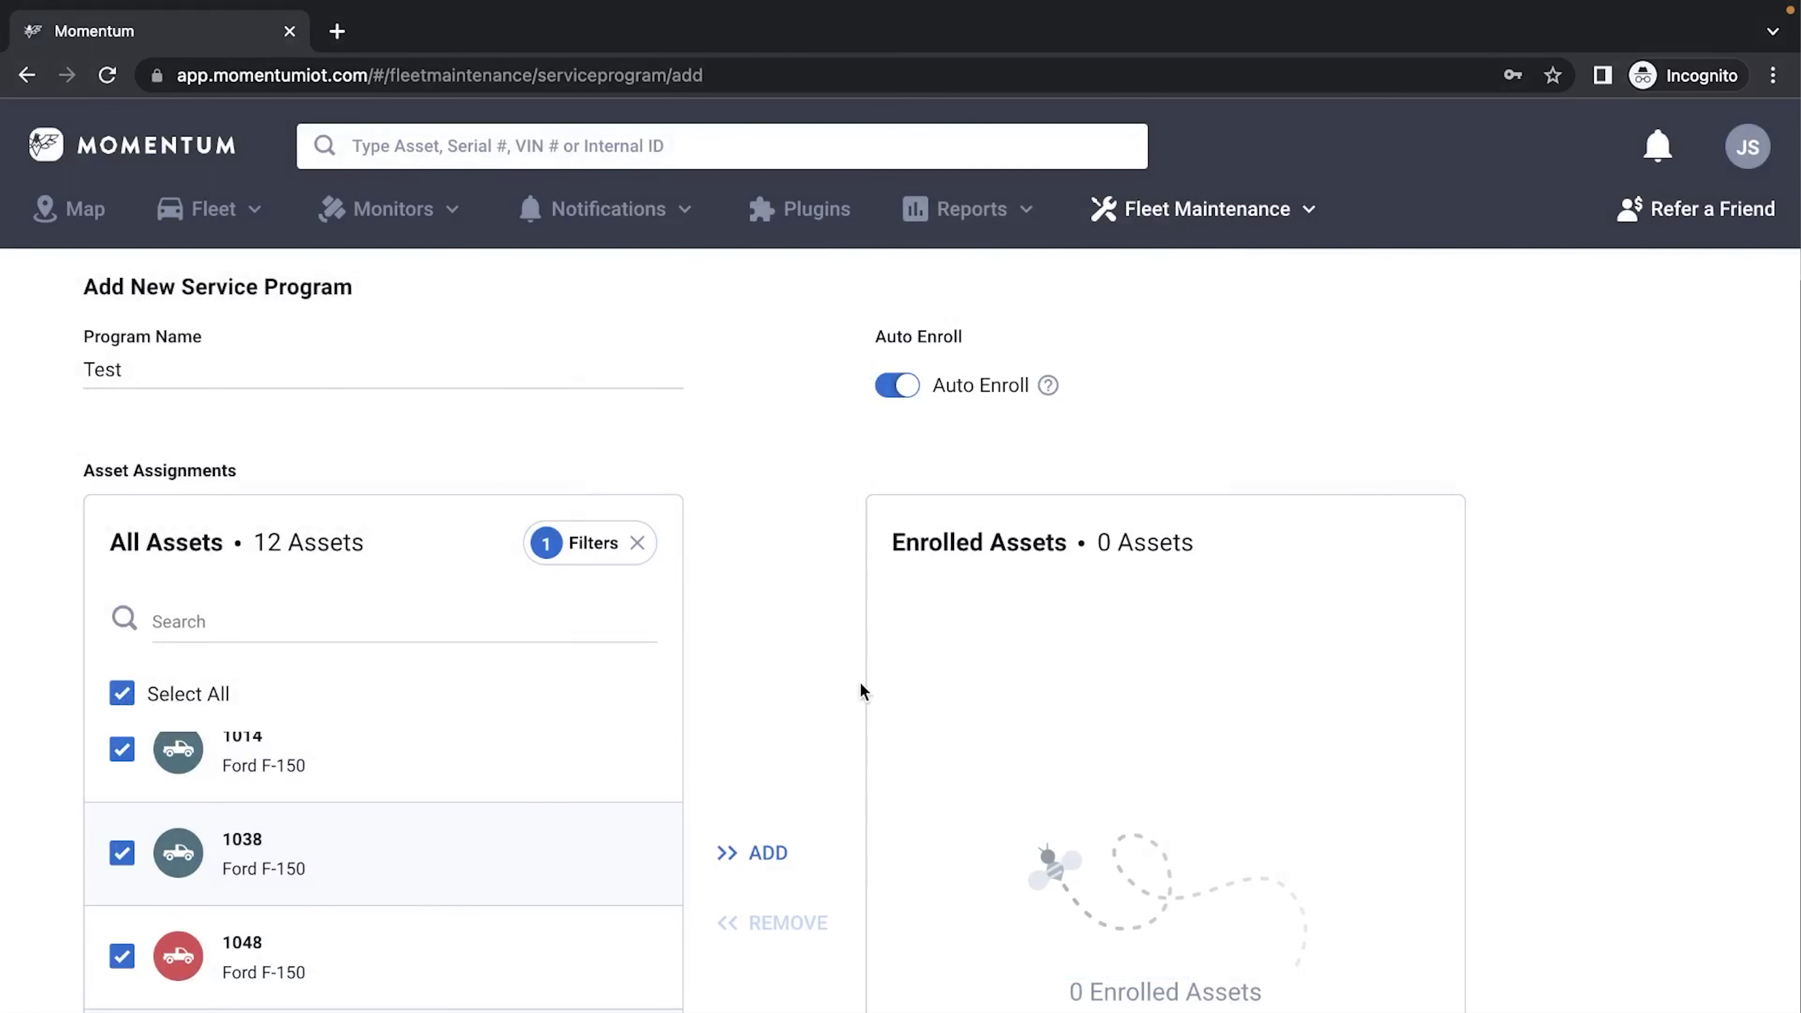
scroll(860, 681, down, 3)
click(755, 681)
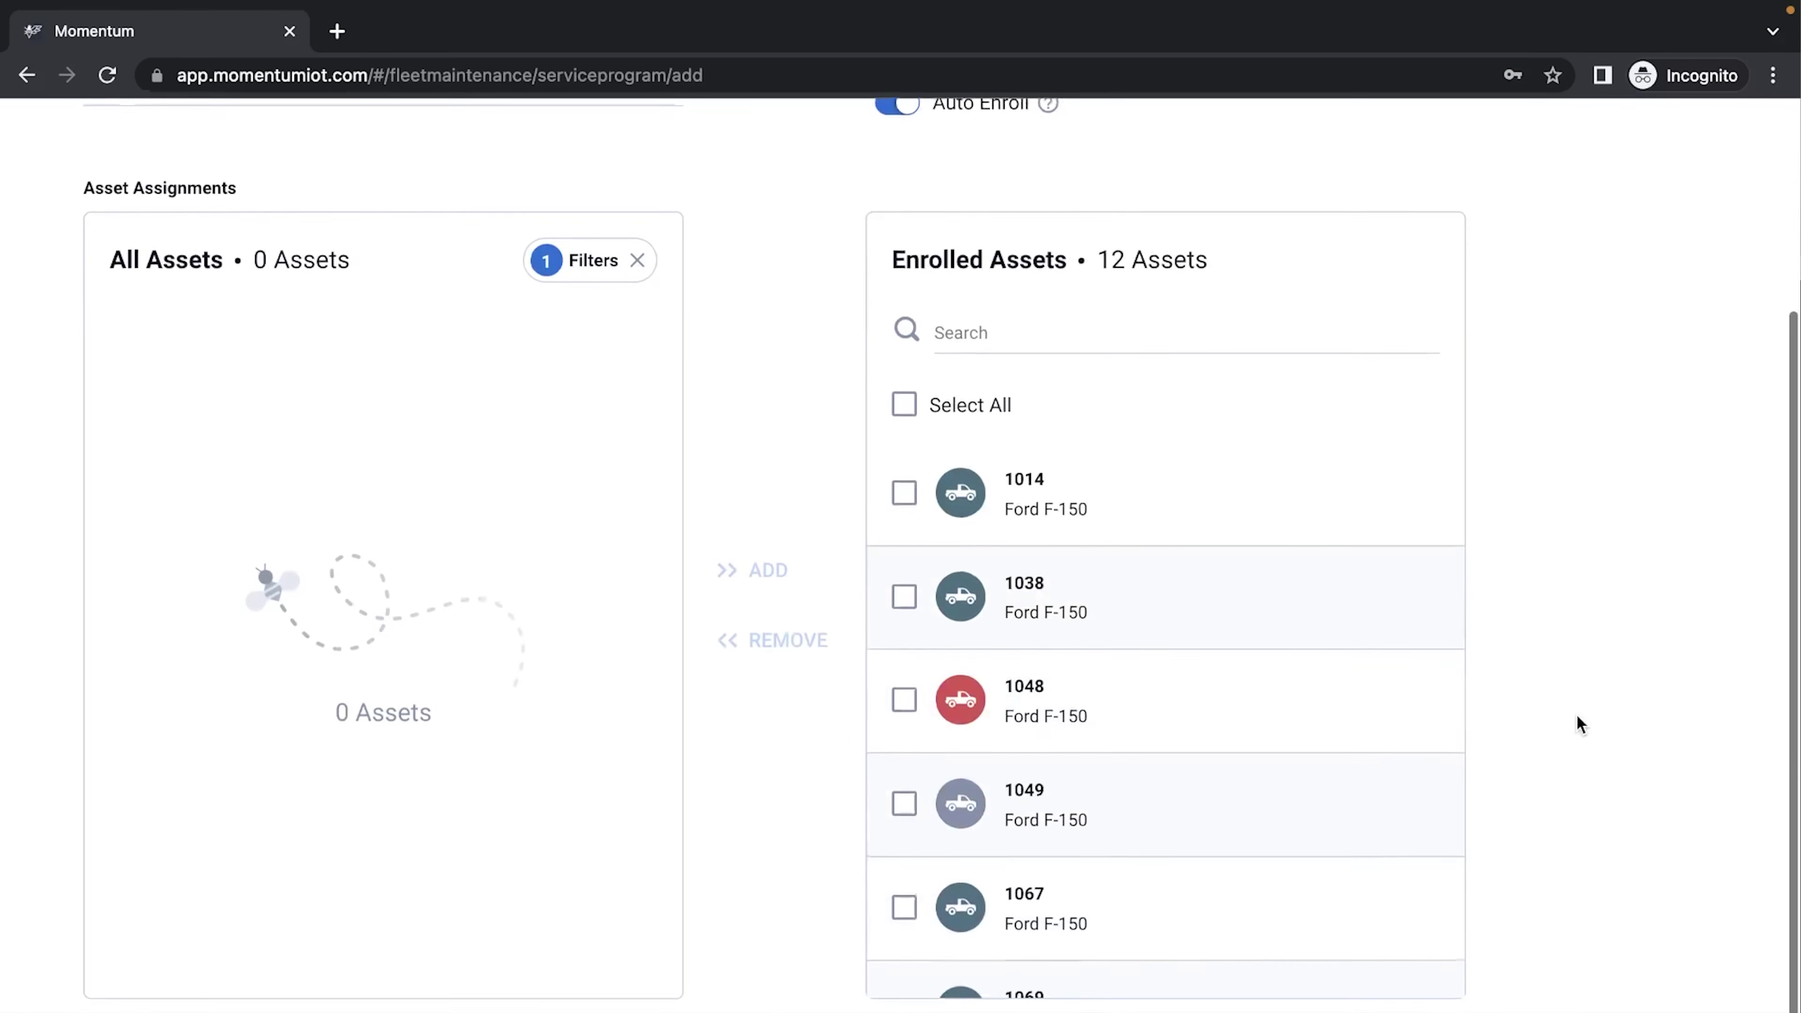
scroll(1575, 724, up, 1)
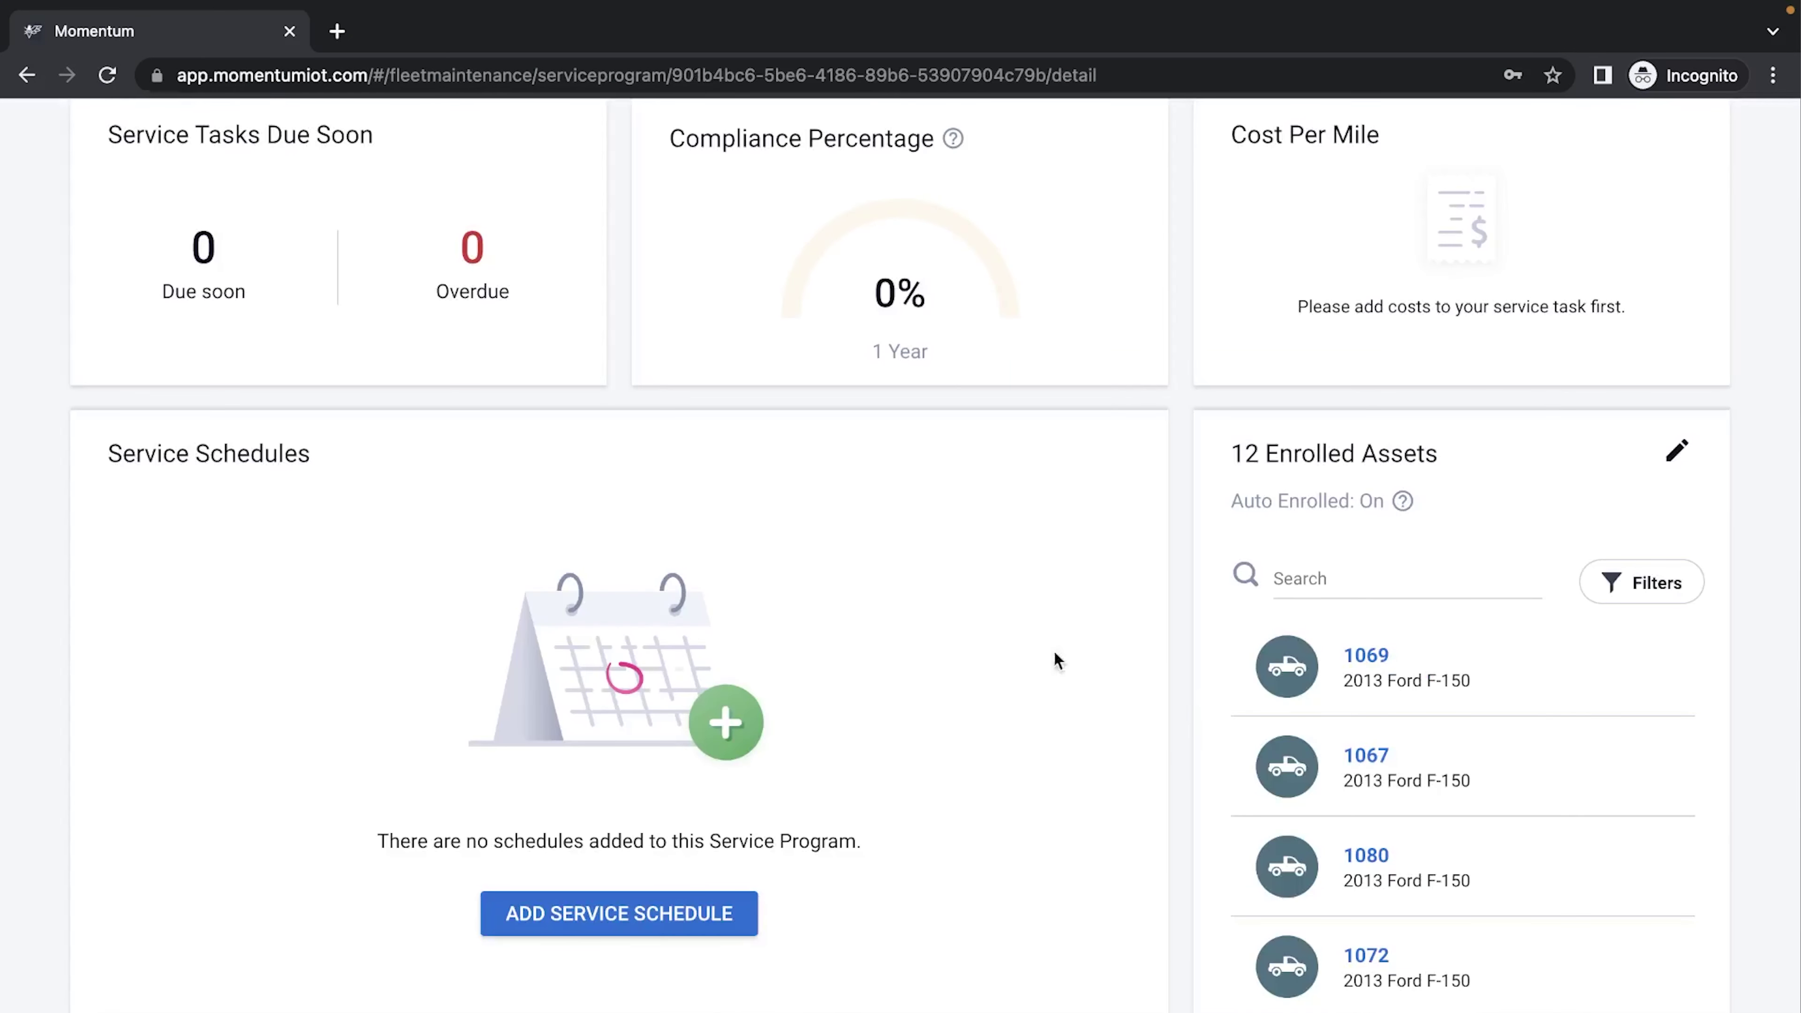
Start adding a service schedule to the program and load the Light Duty Pickup Trucks template.
scroll(943, 574, up, 3)
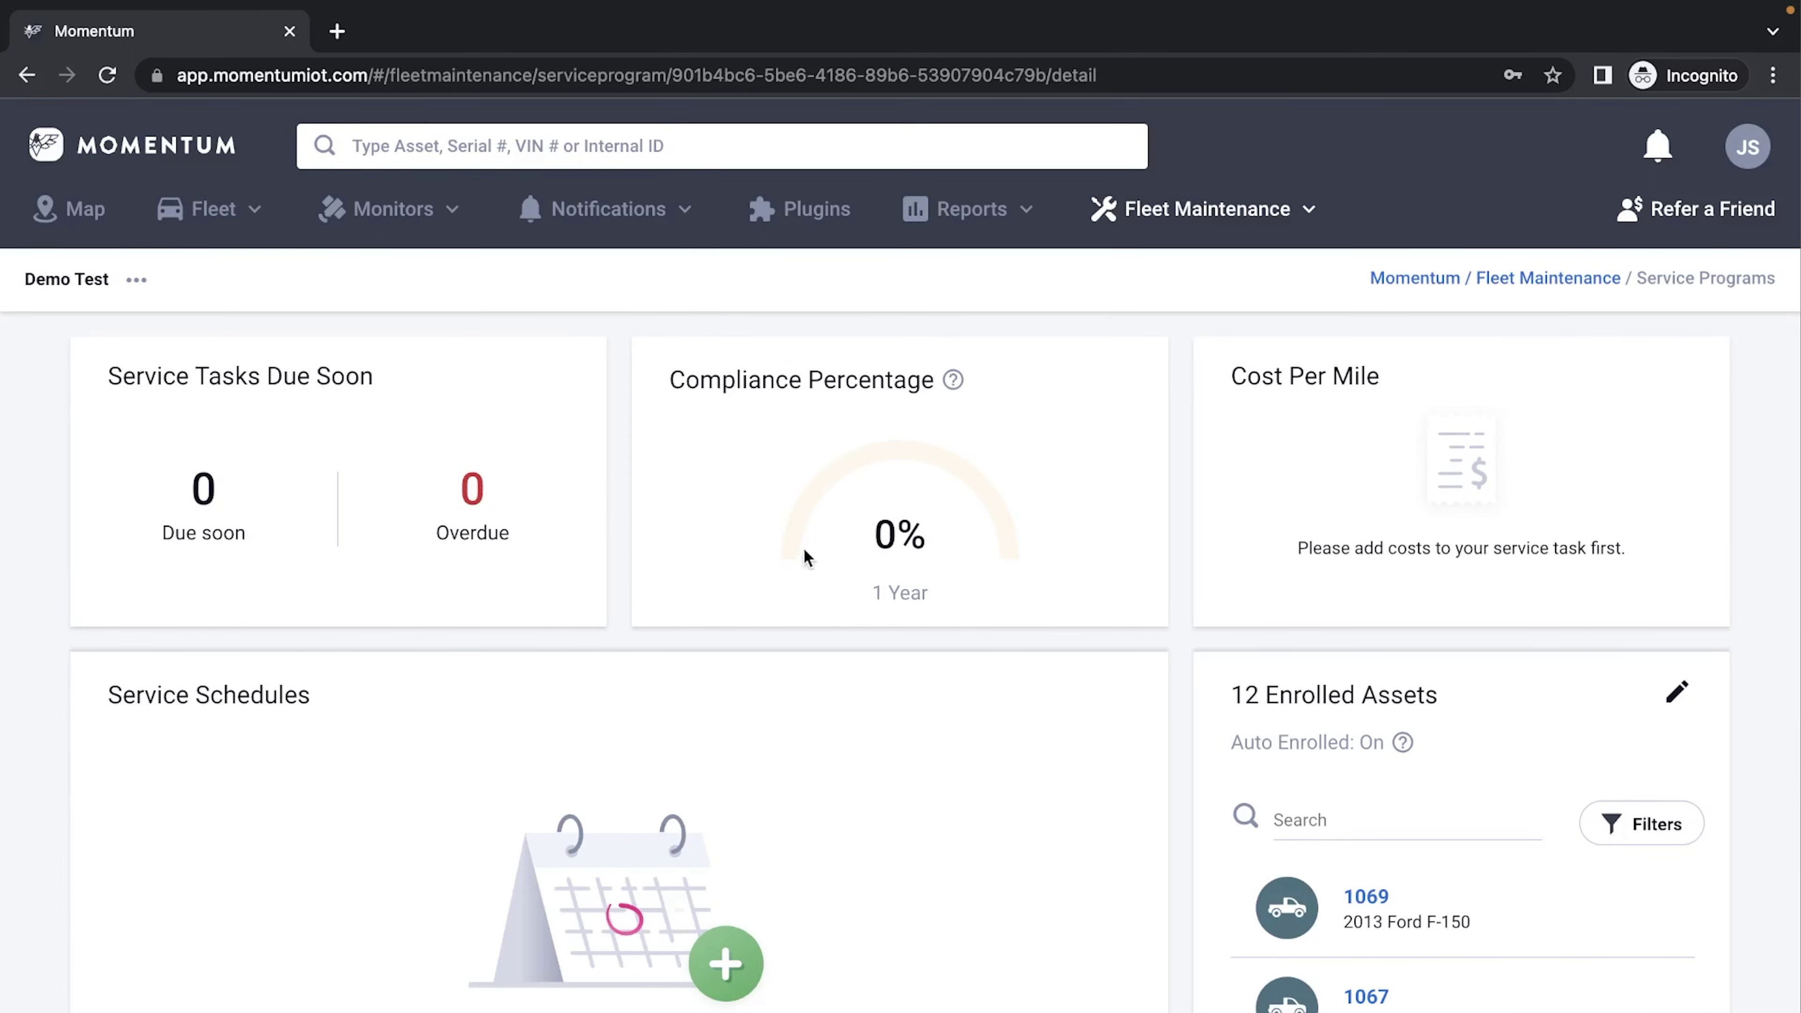
mouse_move(955, 383)
scroll(1378, 592, down, 3)
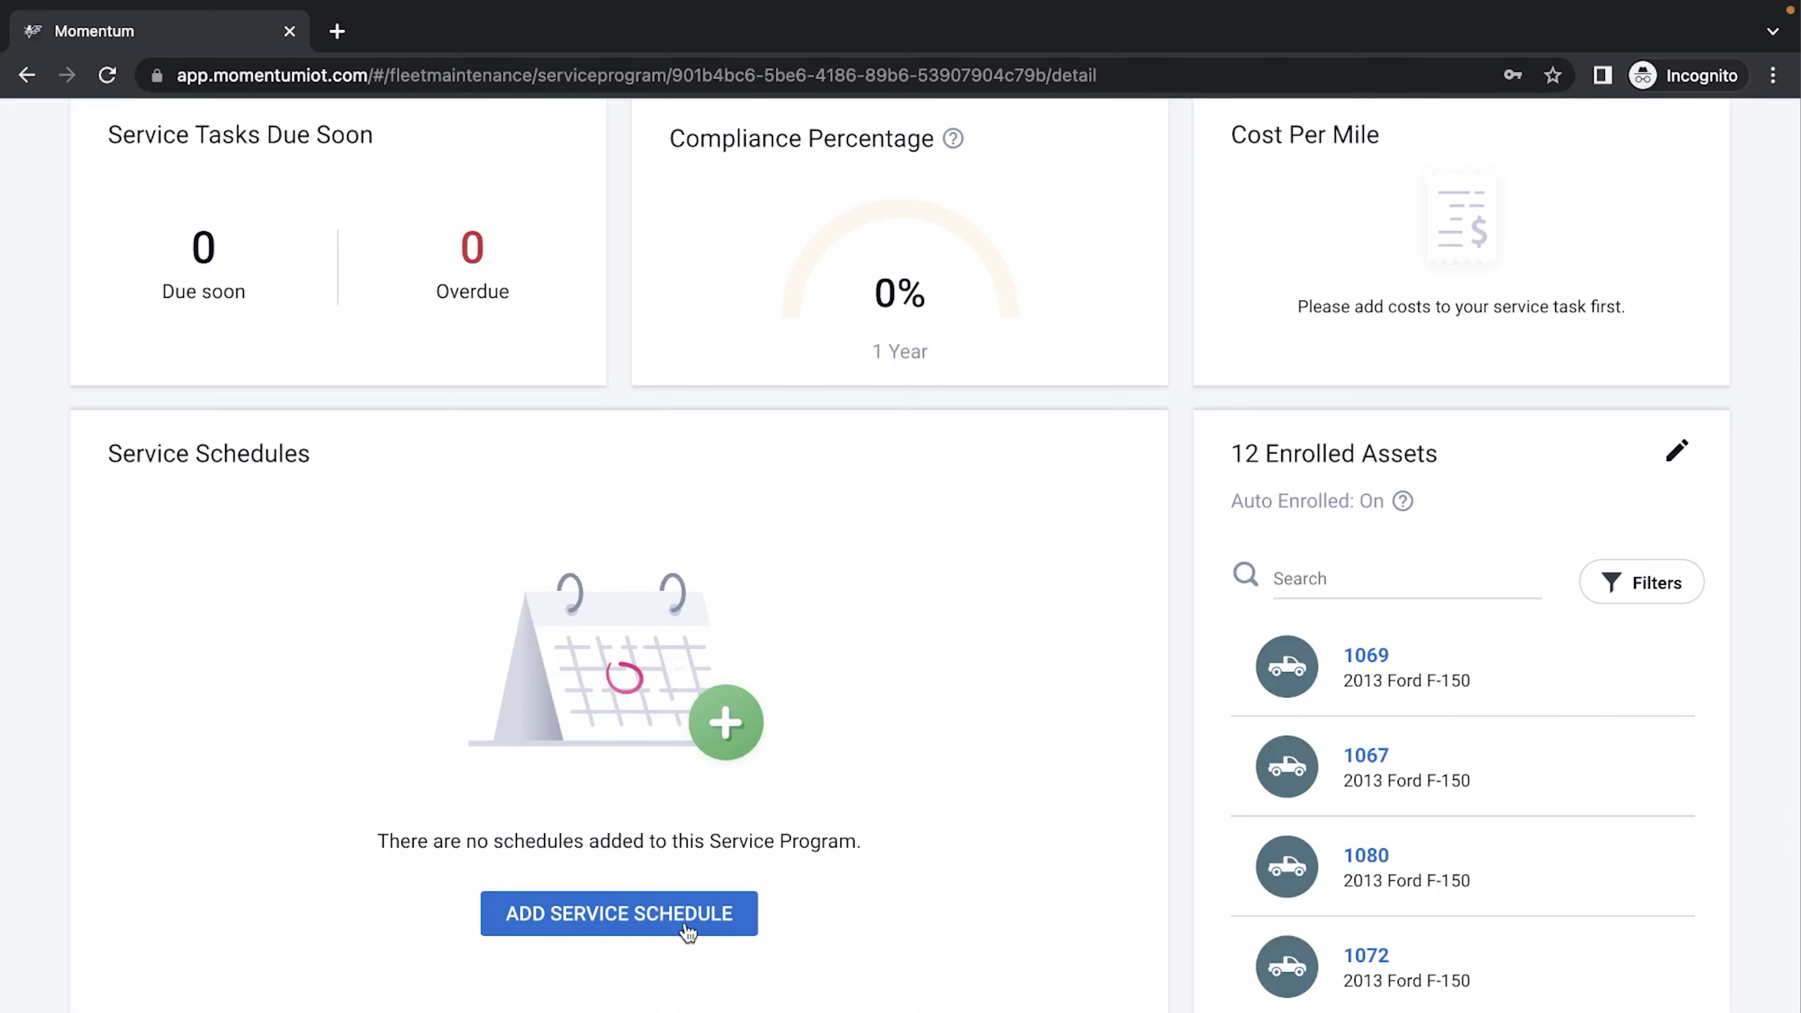
click(677, 922)
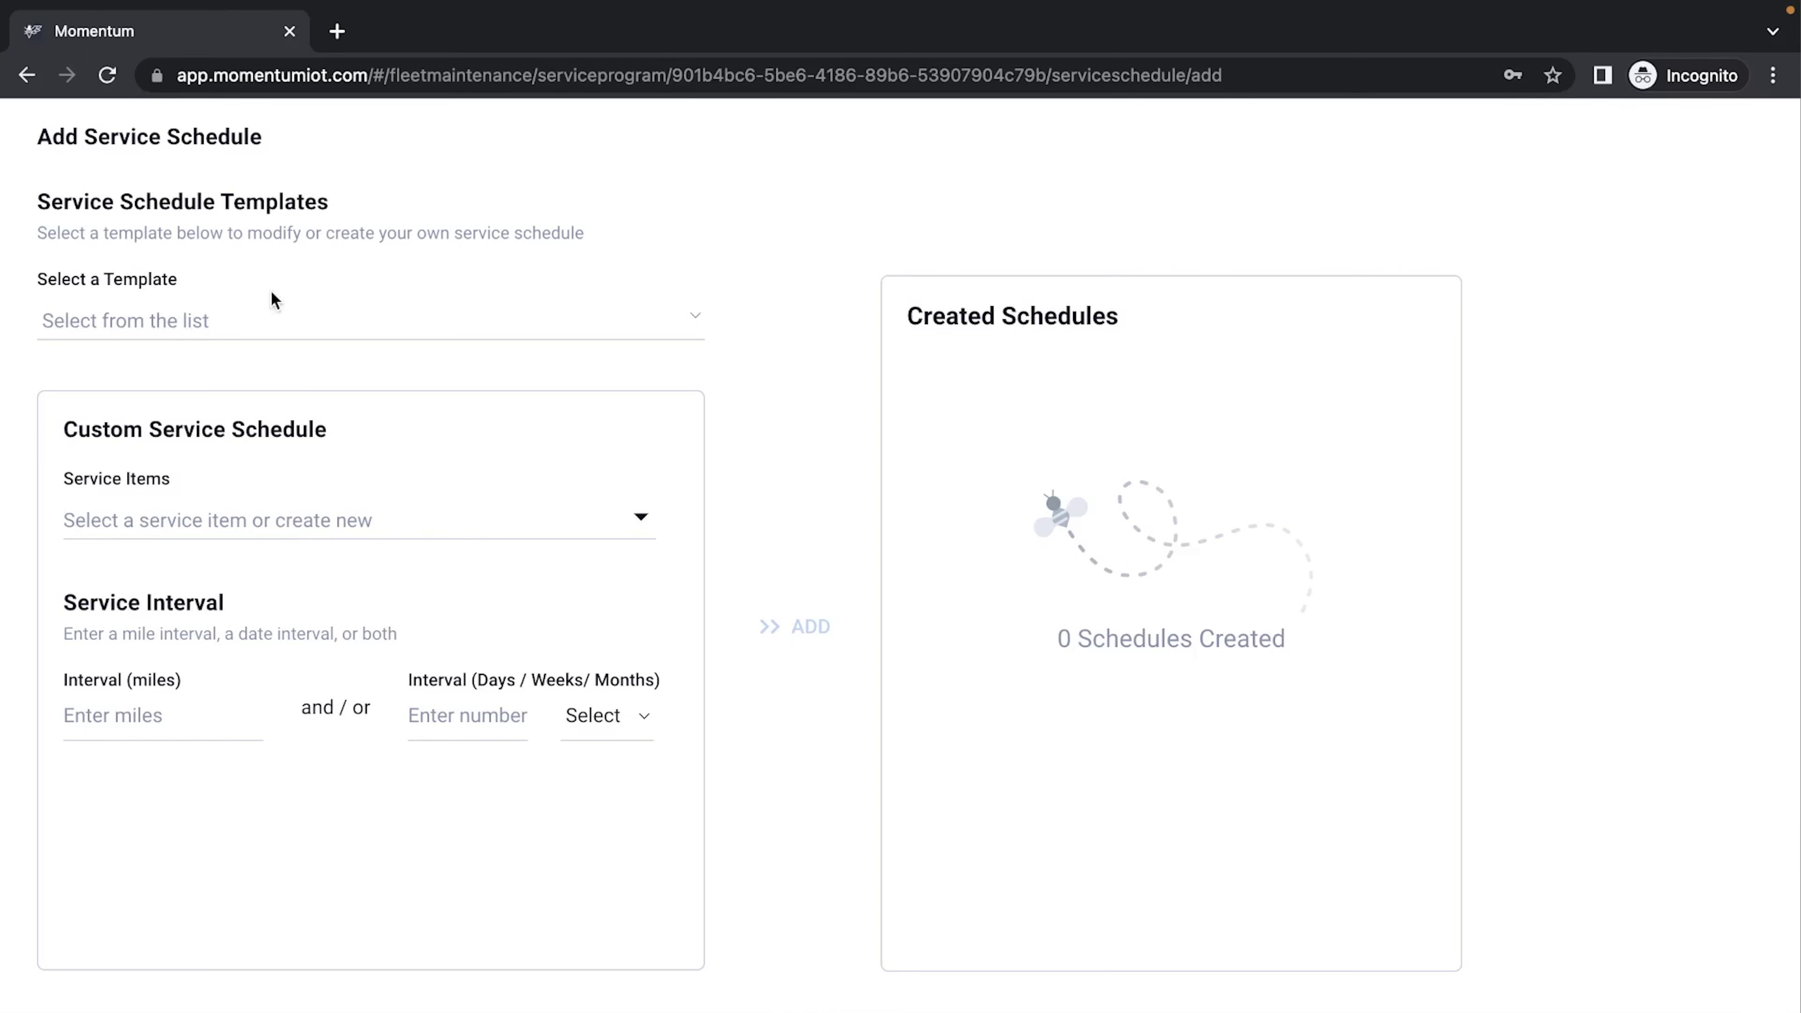
click(265, 322)
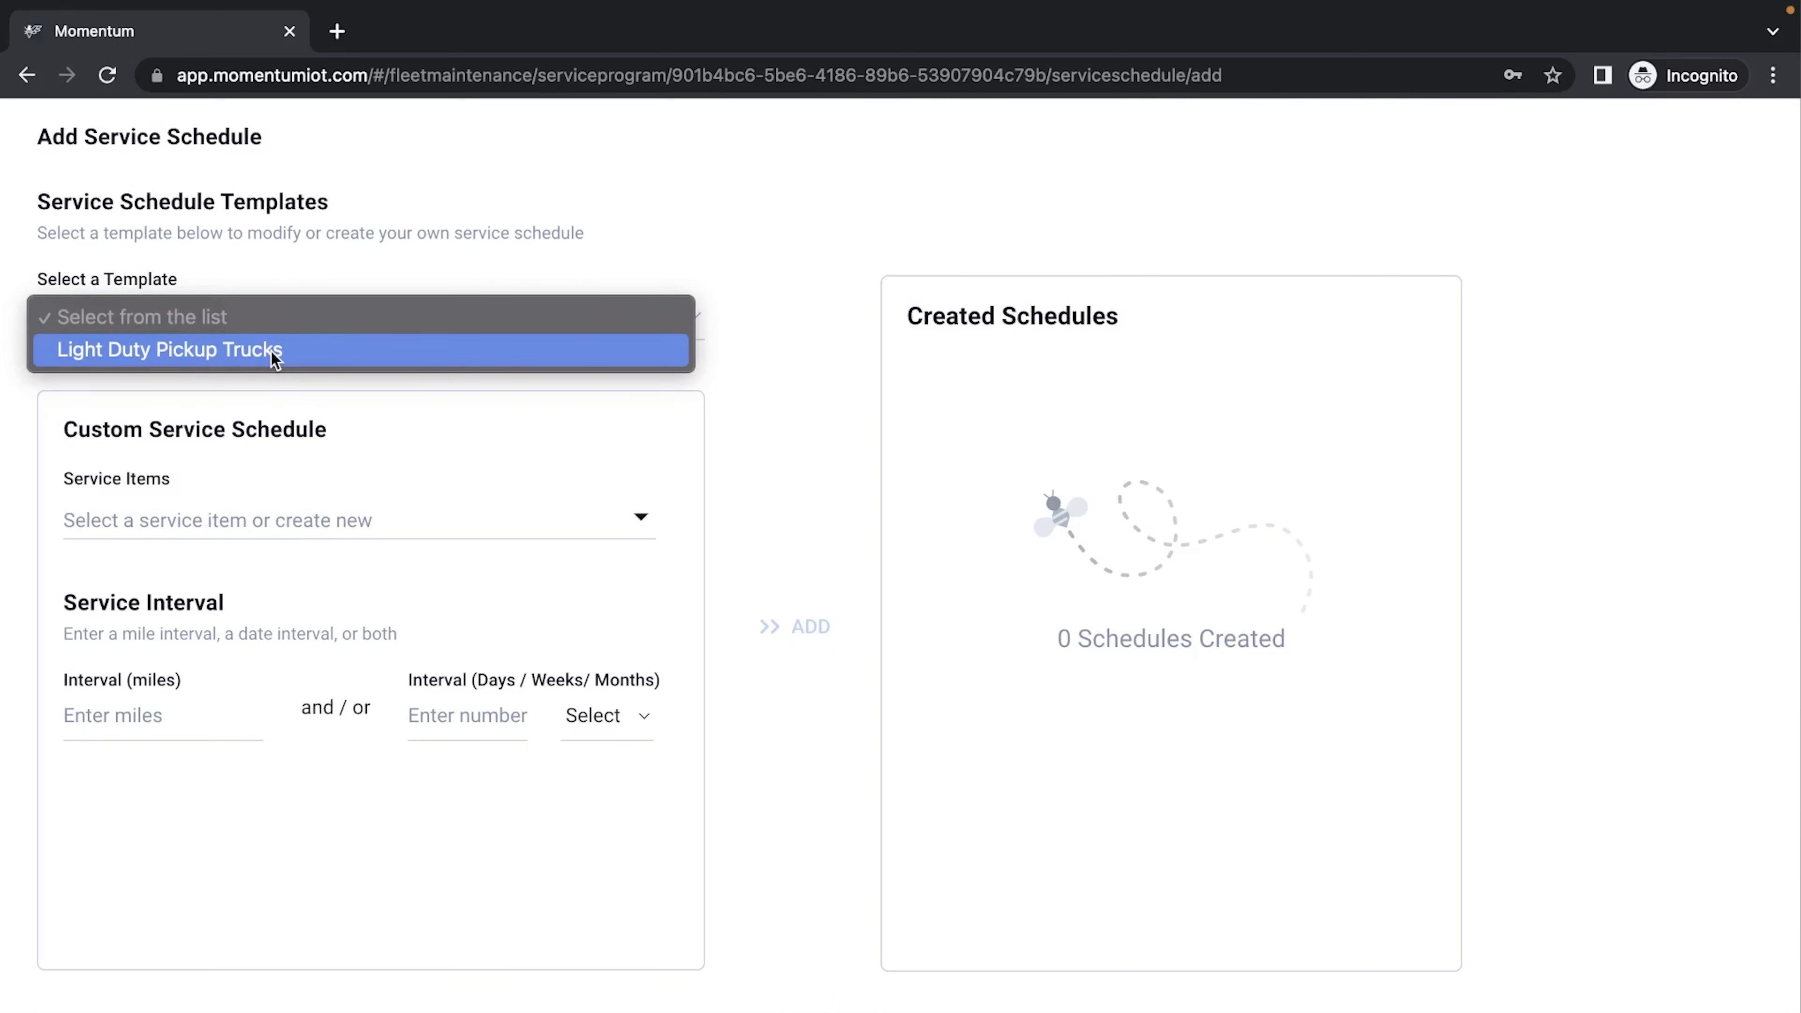
click(272, 352)
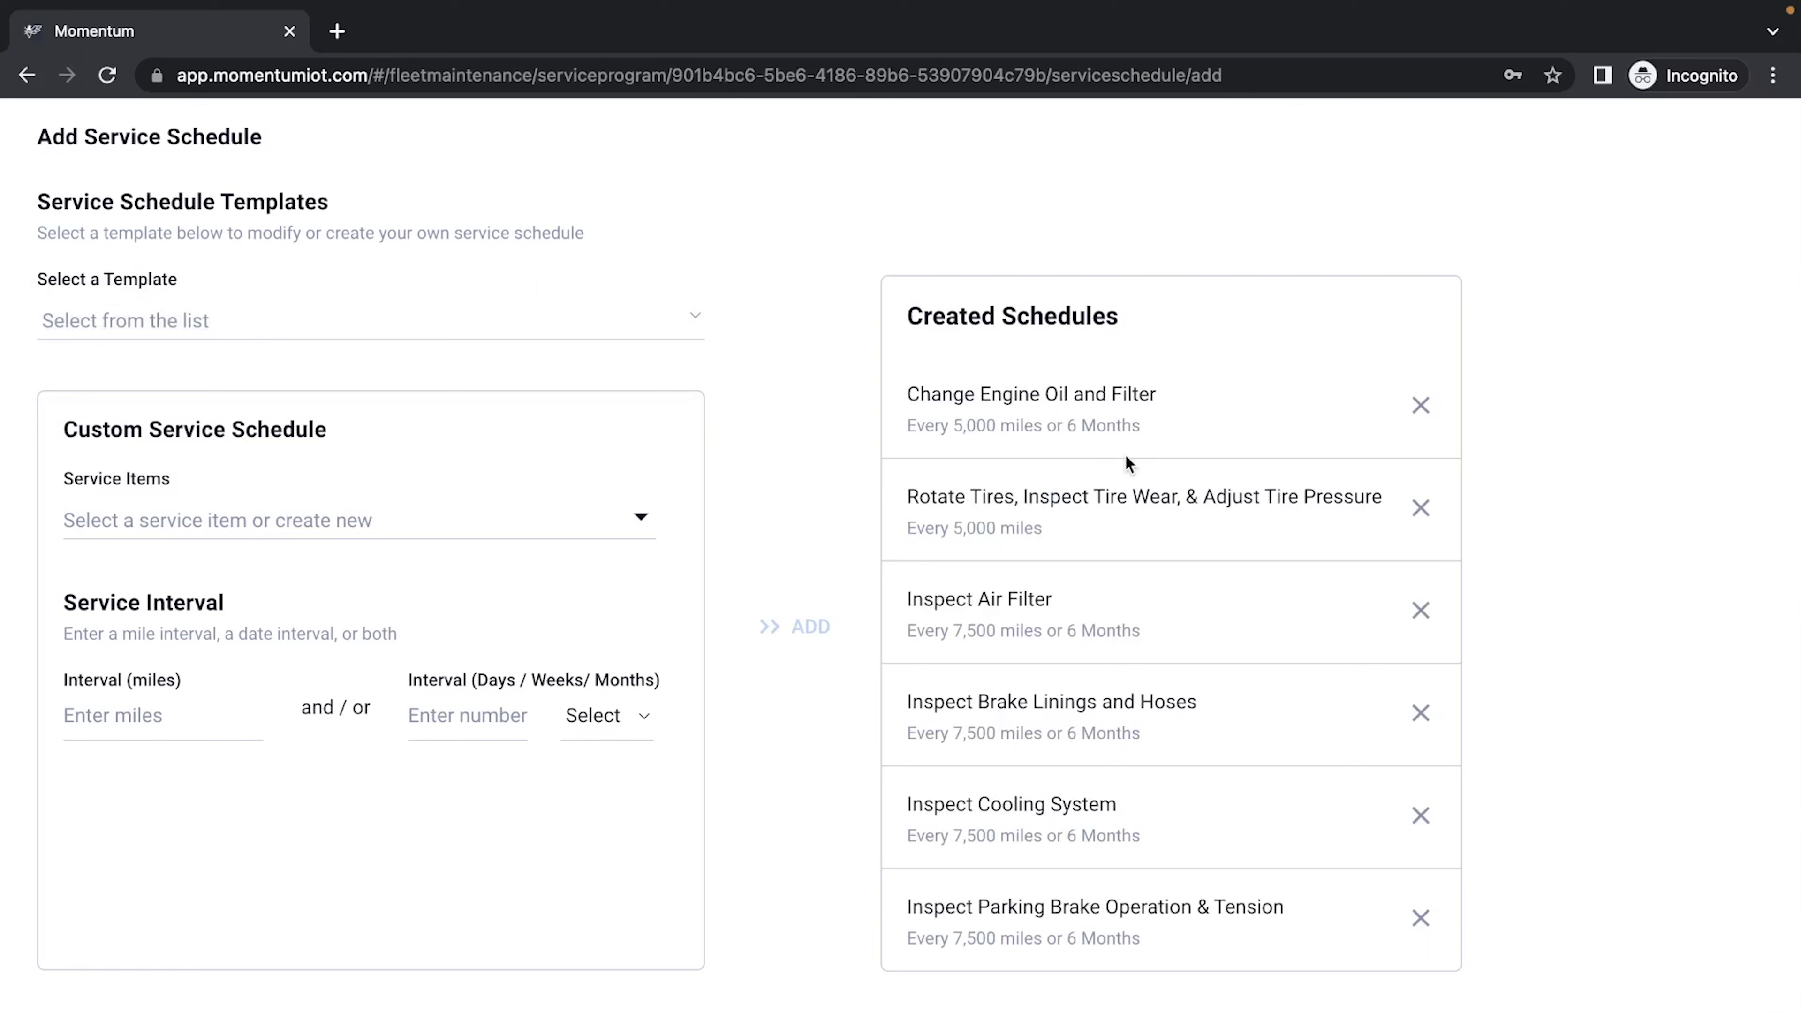
Remove Replace Engine Air Filter and one other service item from the created schedules.
scroll(1102, 770, down, 10)
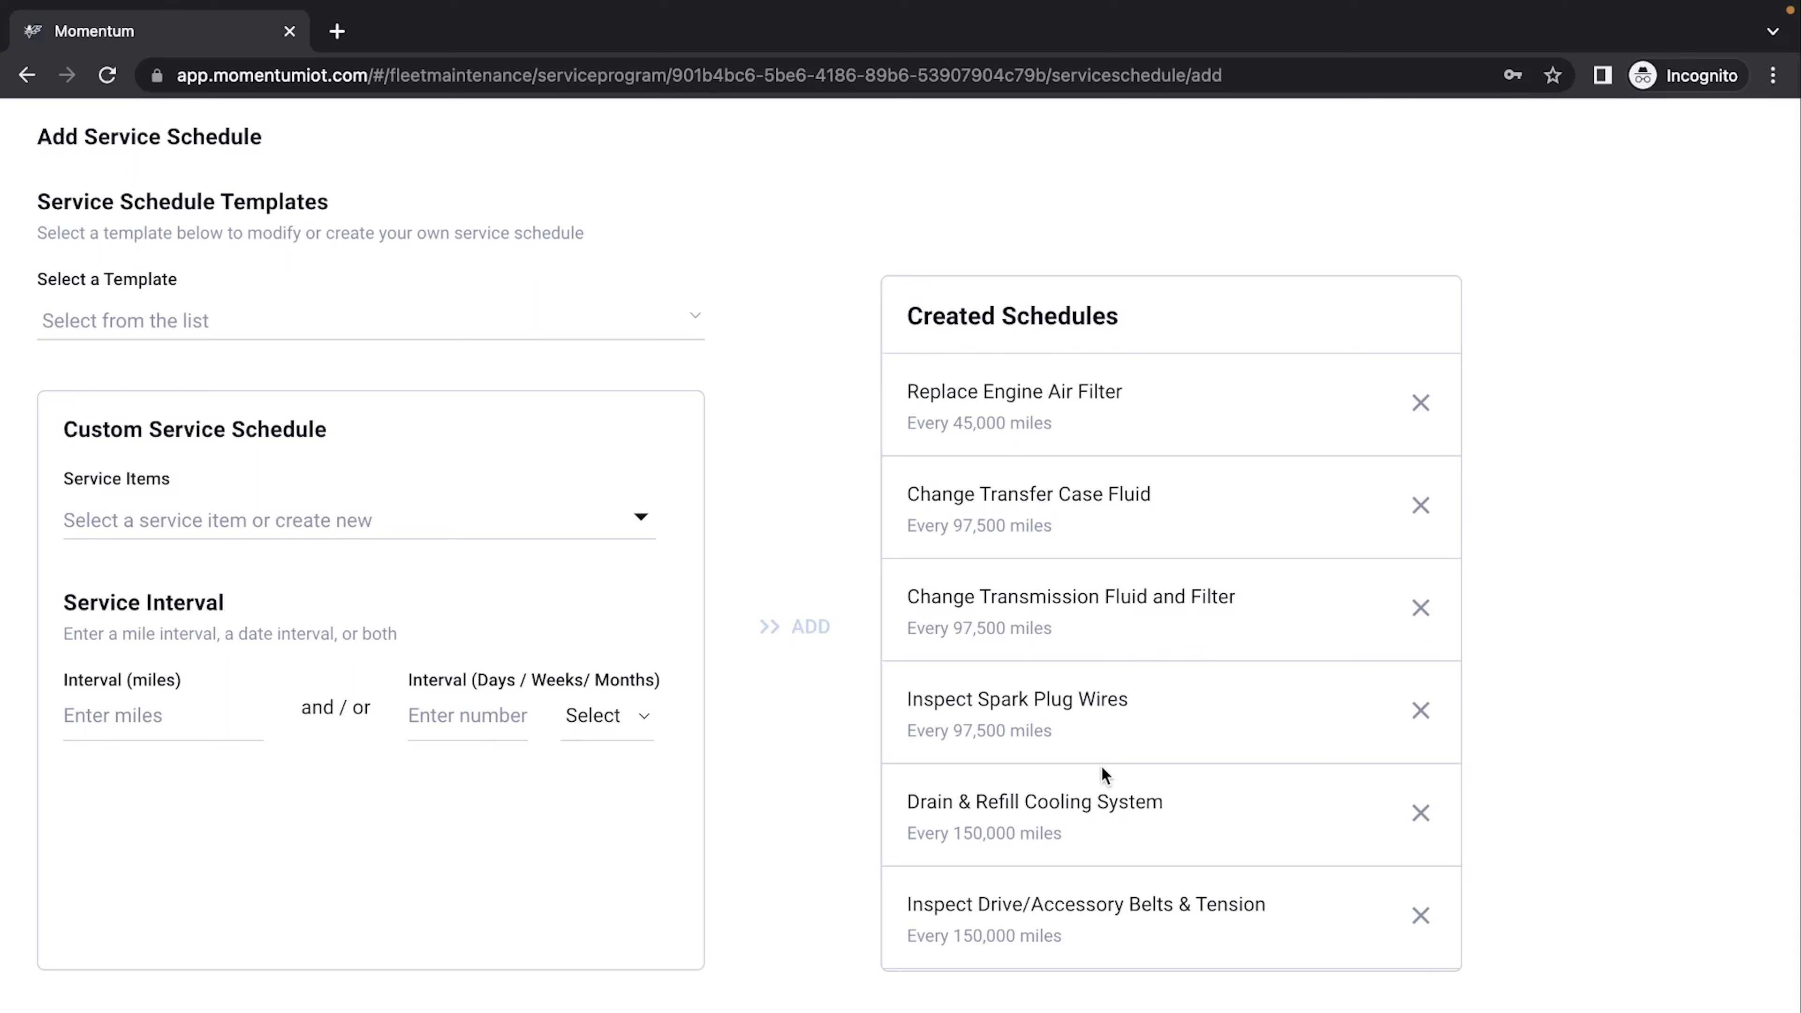
click(1420, 403)
scroll(1416, 460, up, 5)
click(1422, 372)
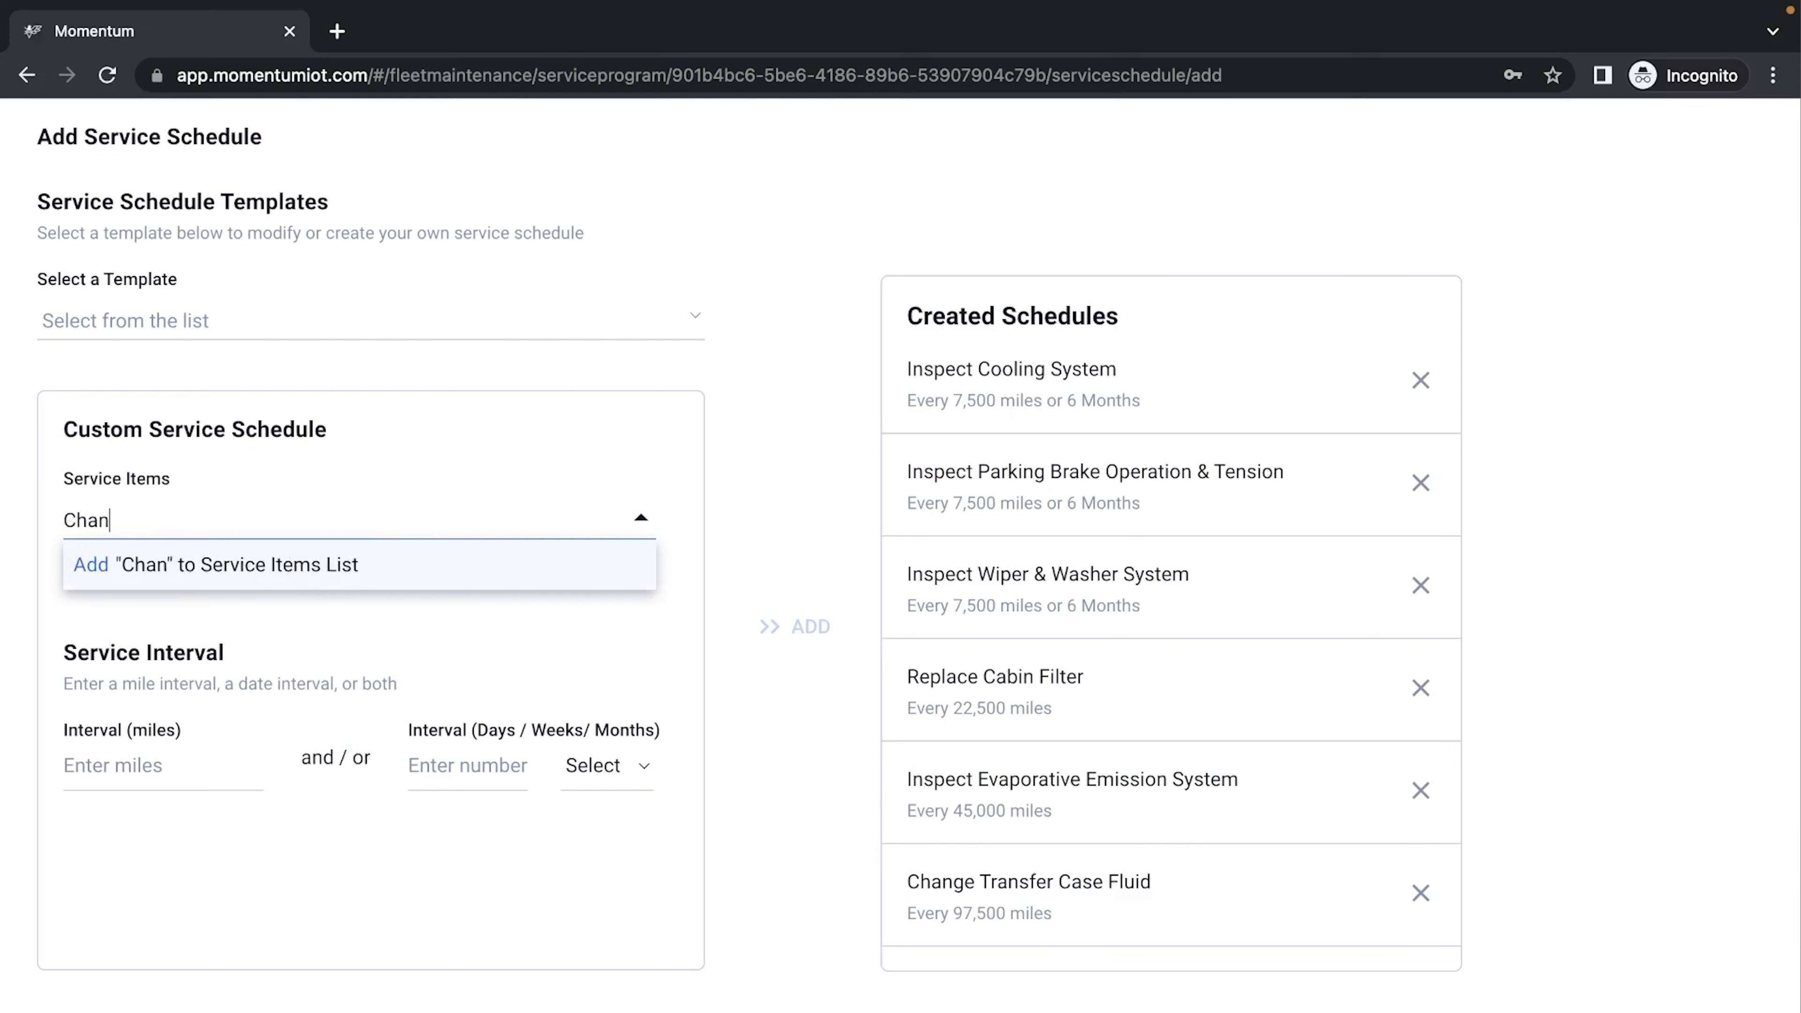
Create the service items Changing Oil and Change Filter for the custom service schedule.
text(ging Oil)
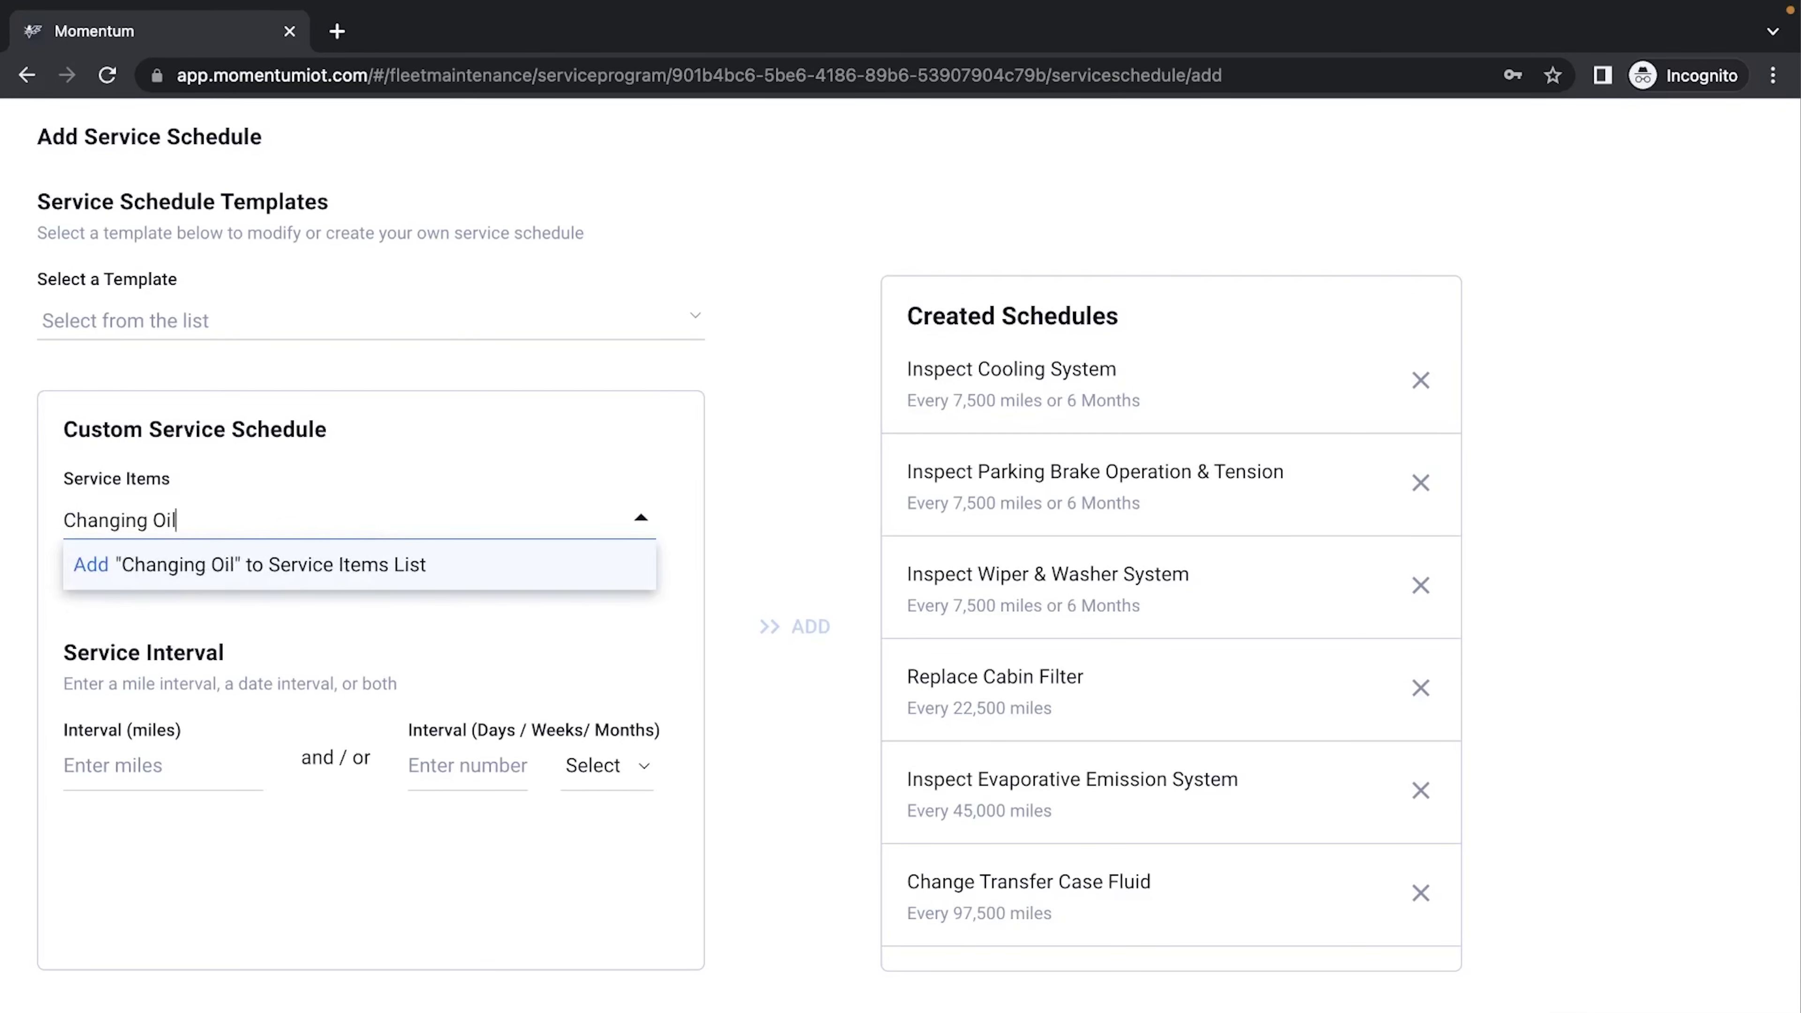
click(107, 567)
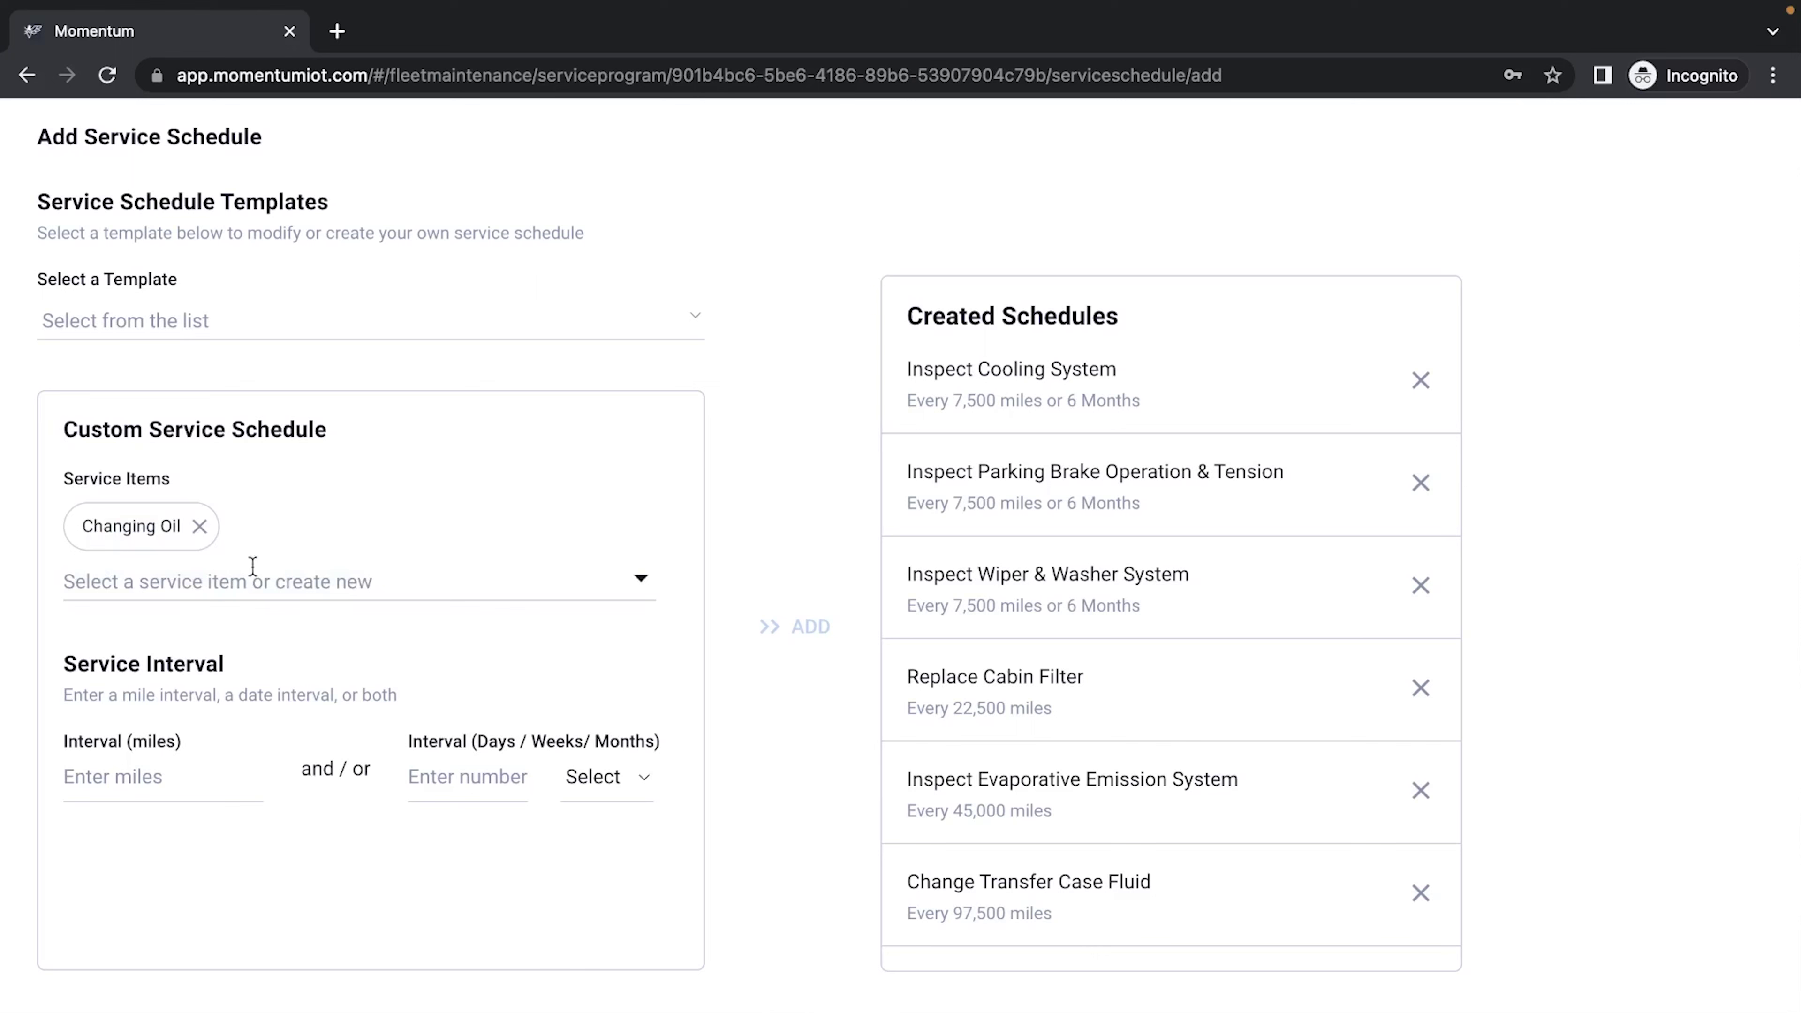
click(242, 575)
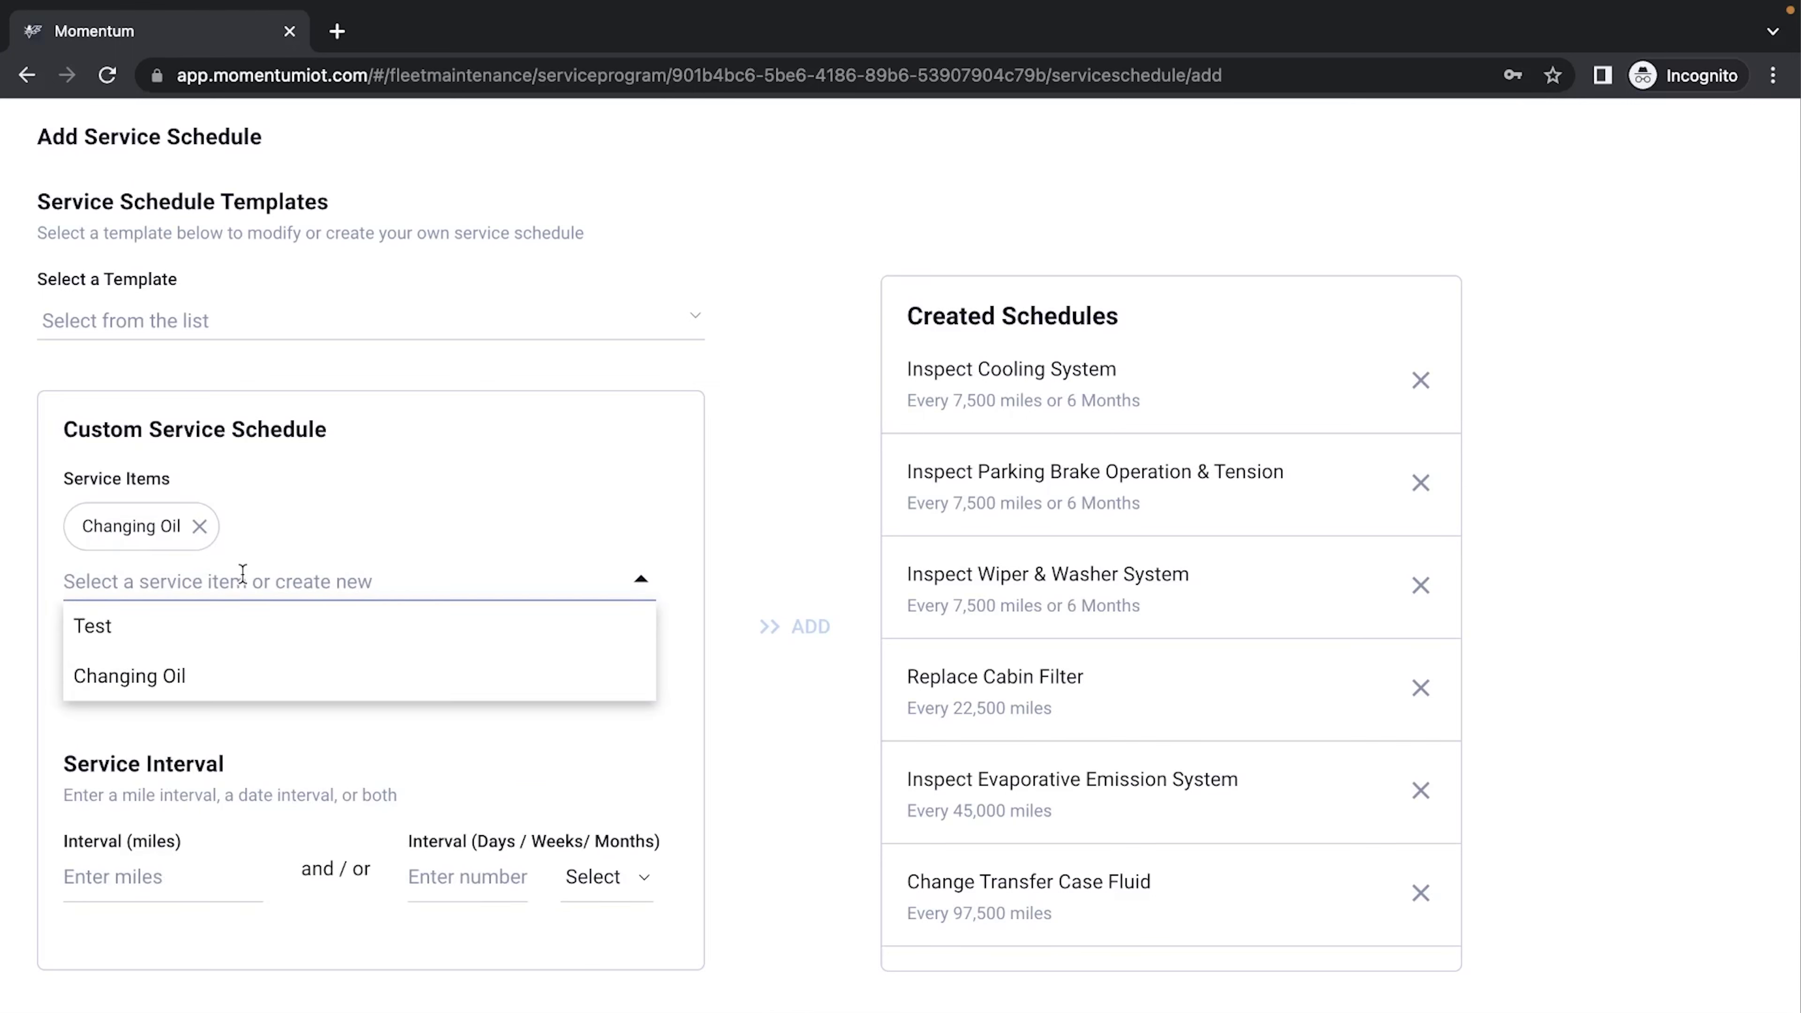
text(Change )
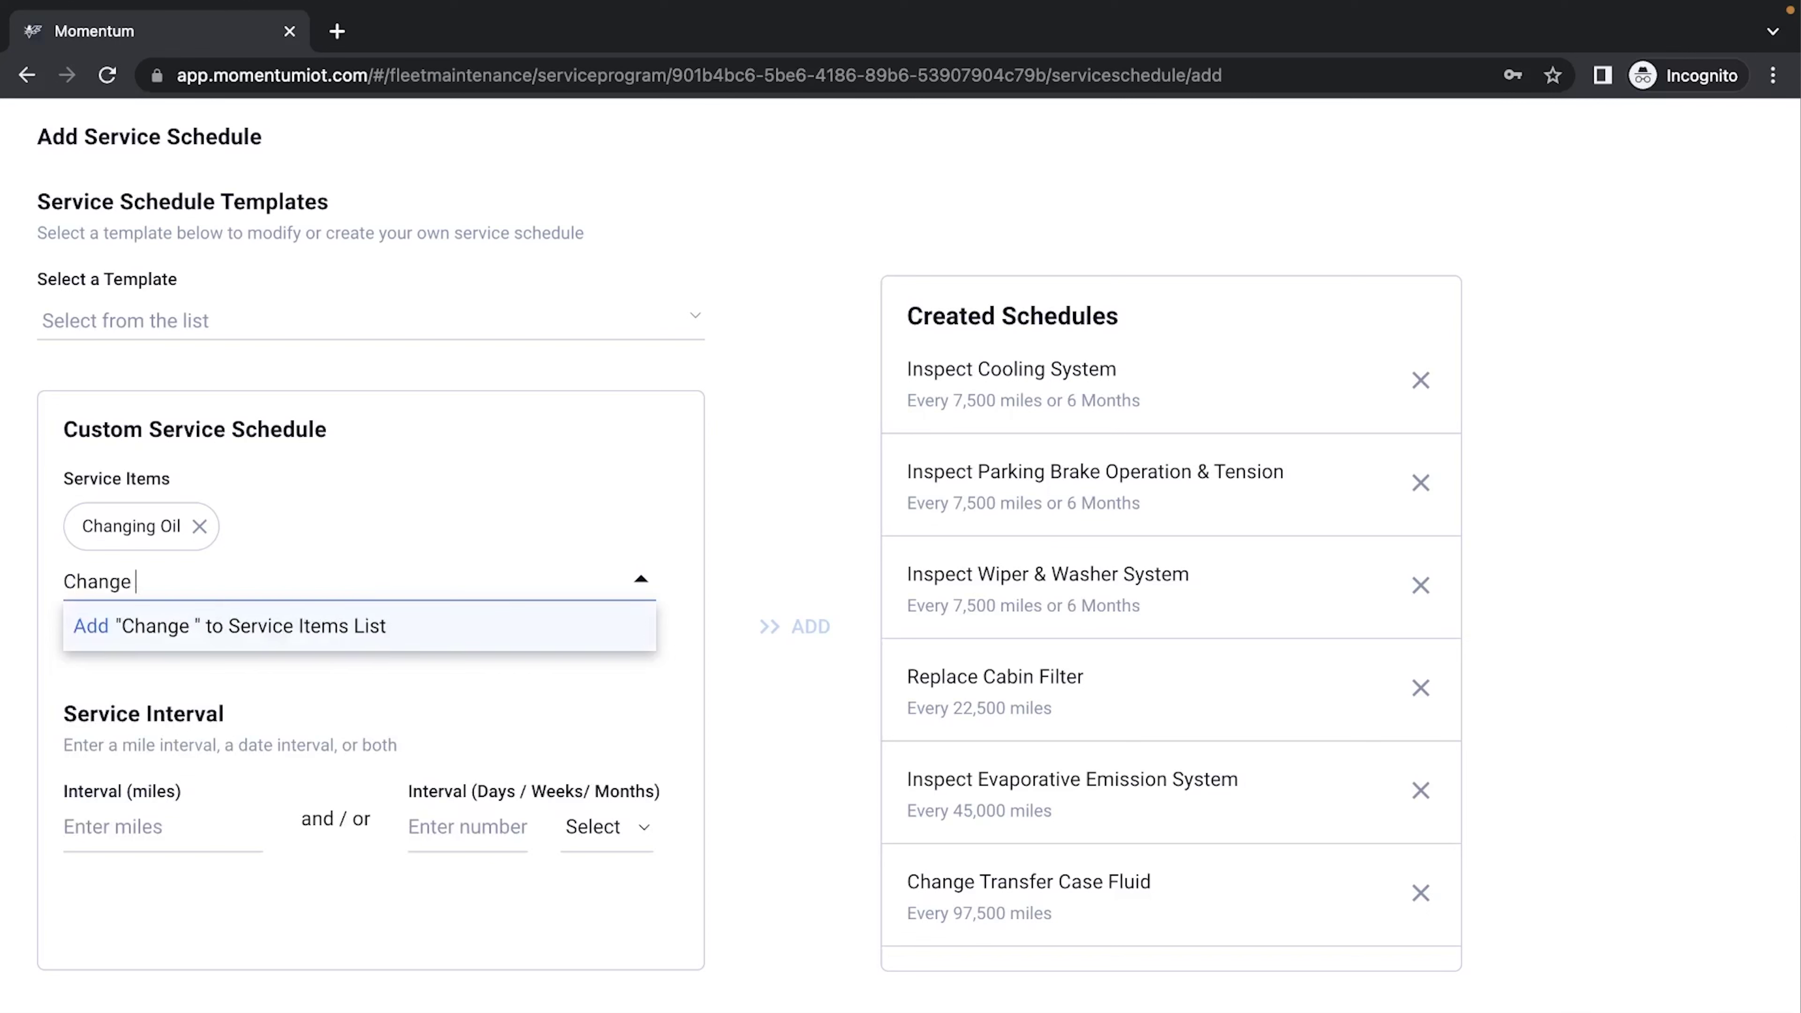
text(Filter)
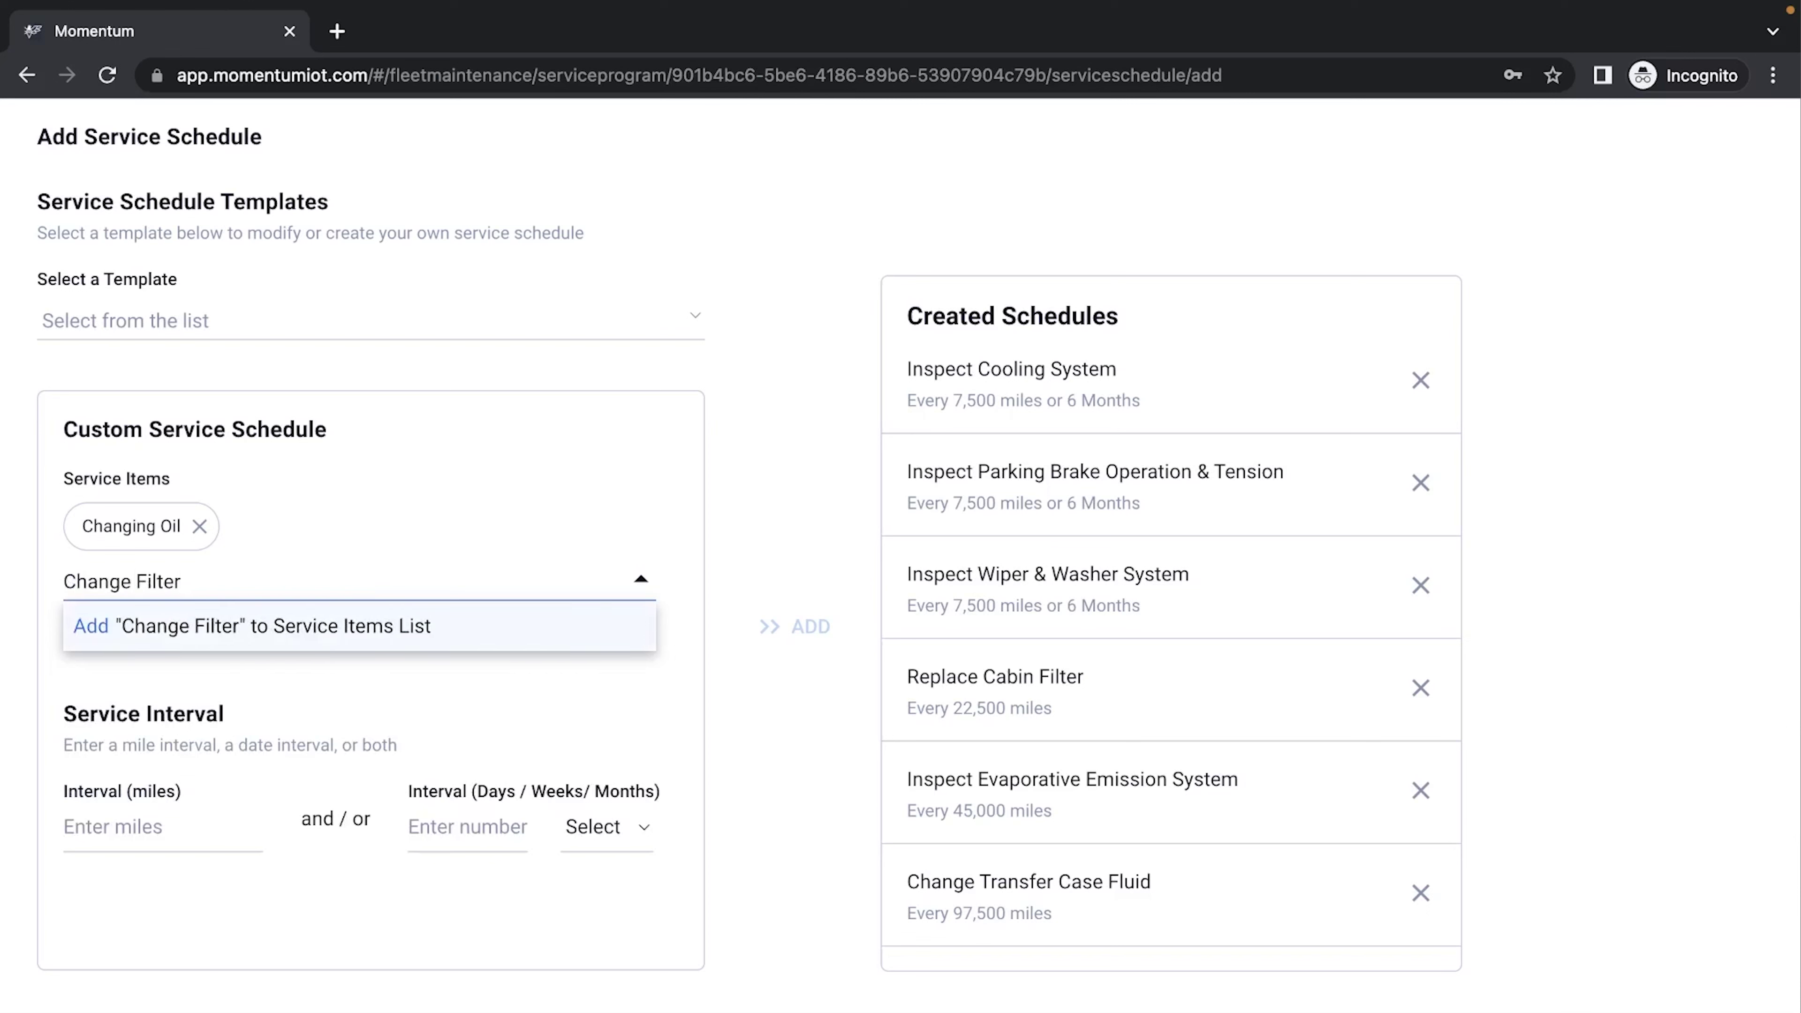
click(211, 623)
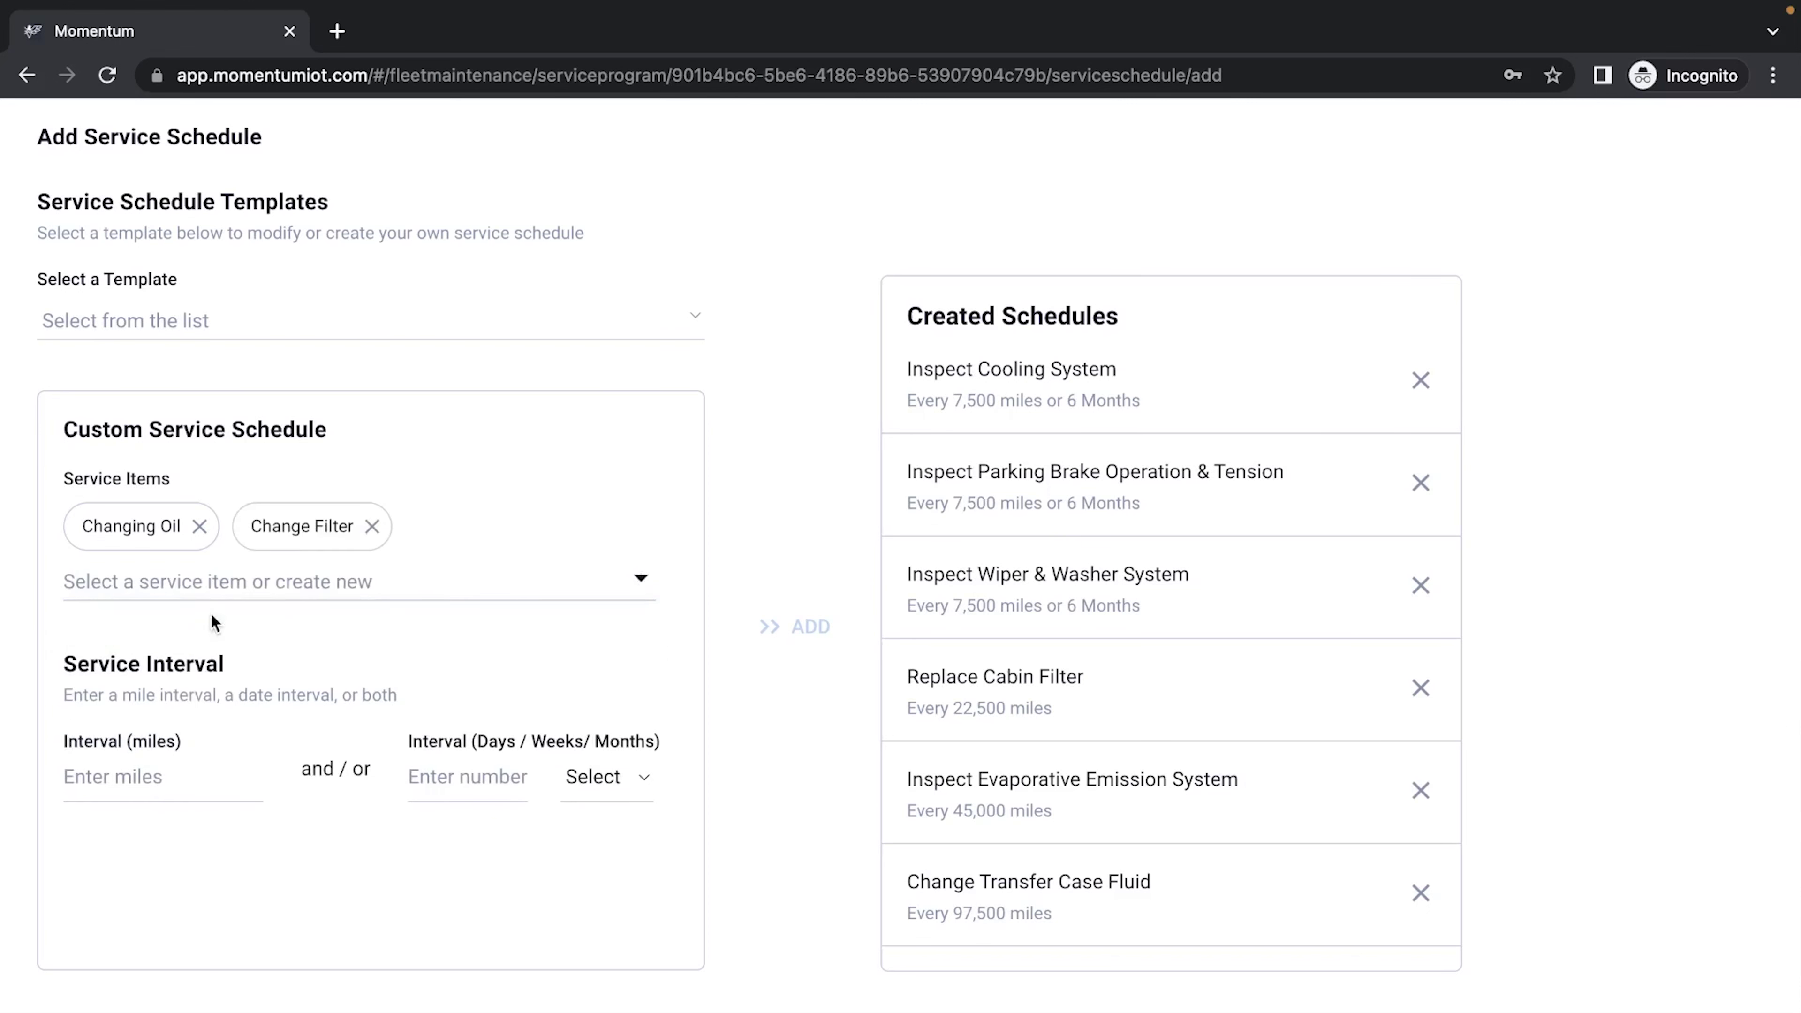
Add the custom schedule with an interval of 4000 miles or 6 months to the created schedules and save them.
click(149, 778)
text(4000)
click(453, 797)
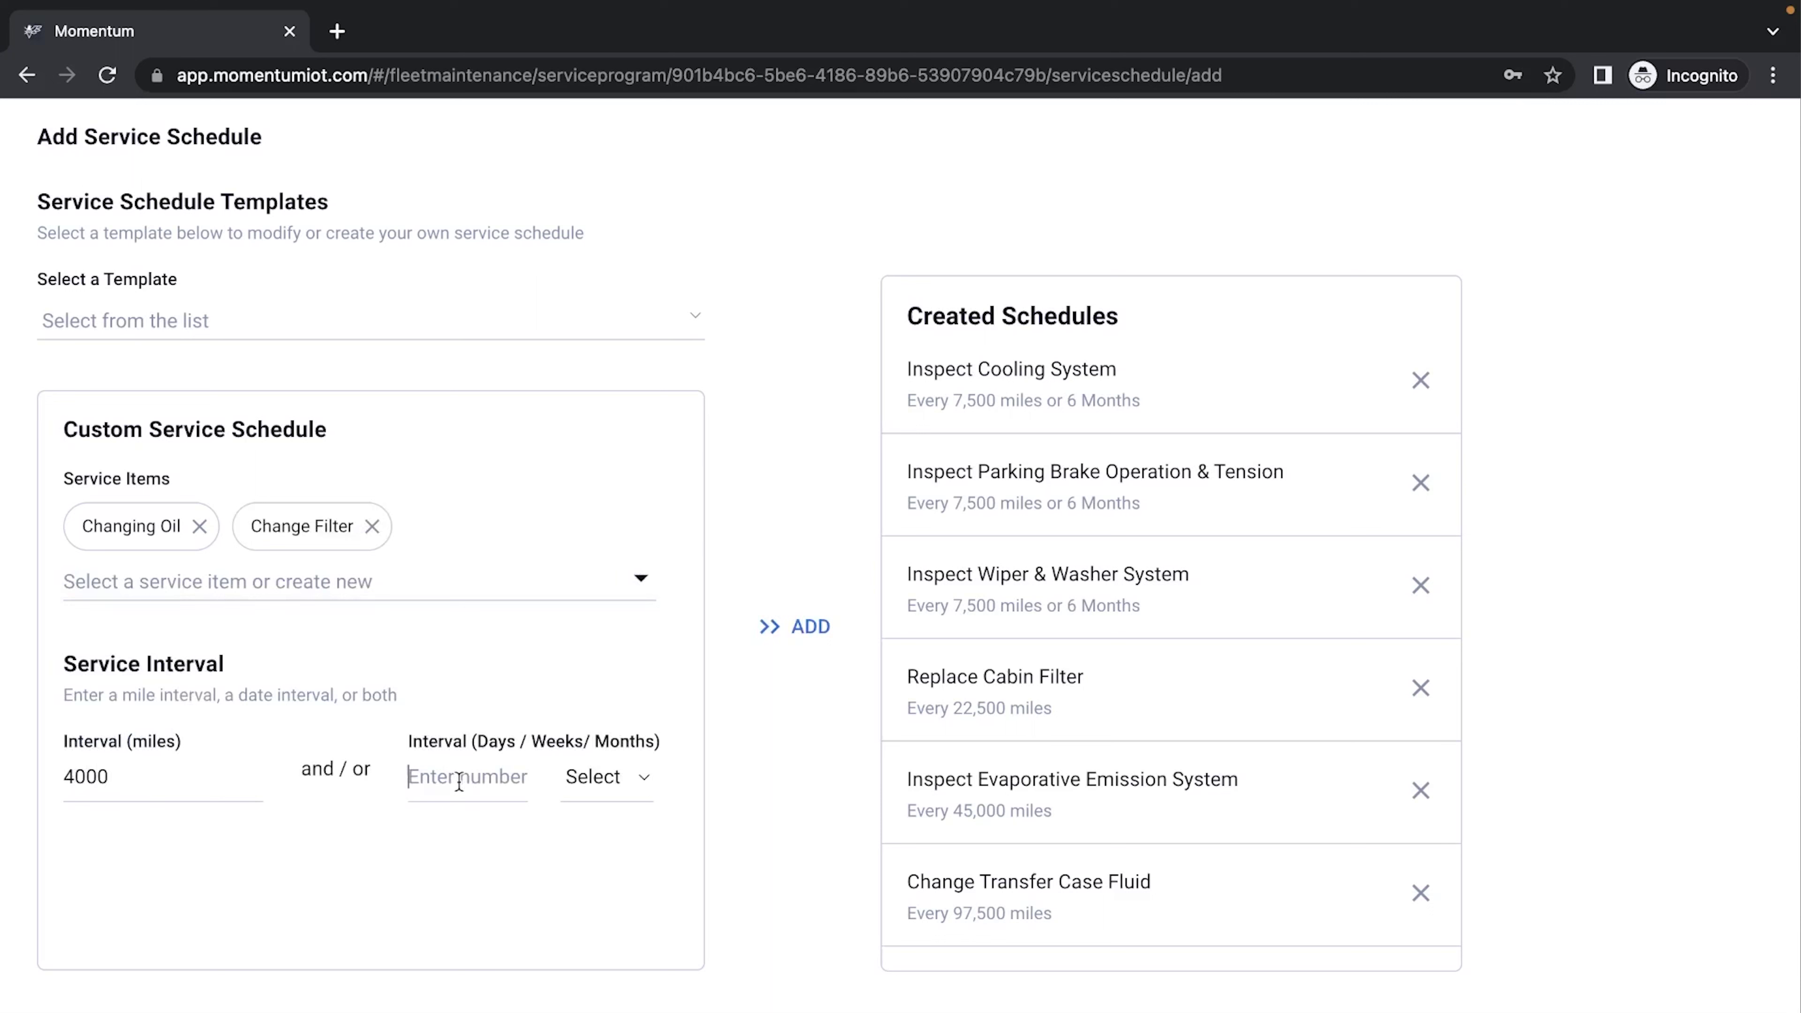
text(6)
click(601, 795)
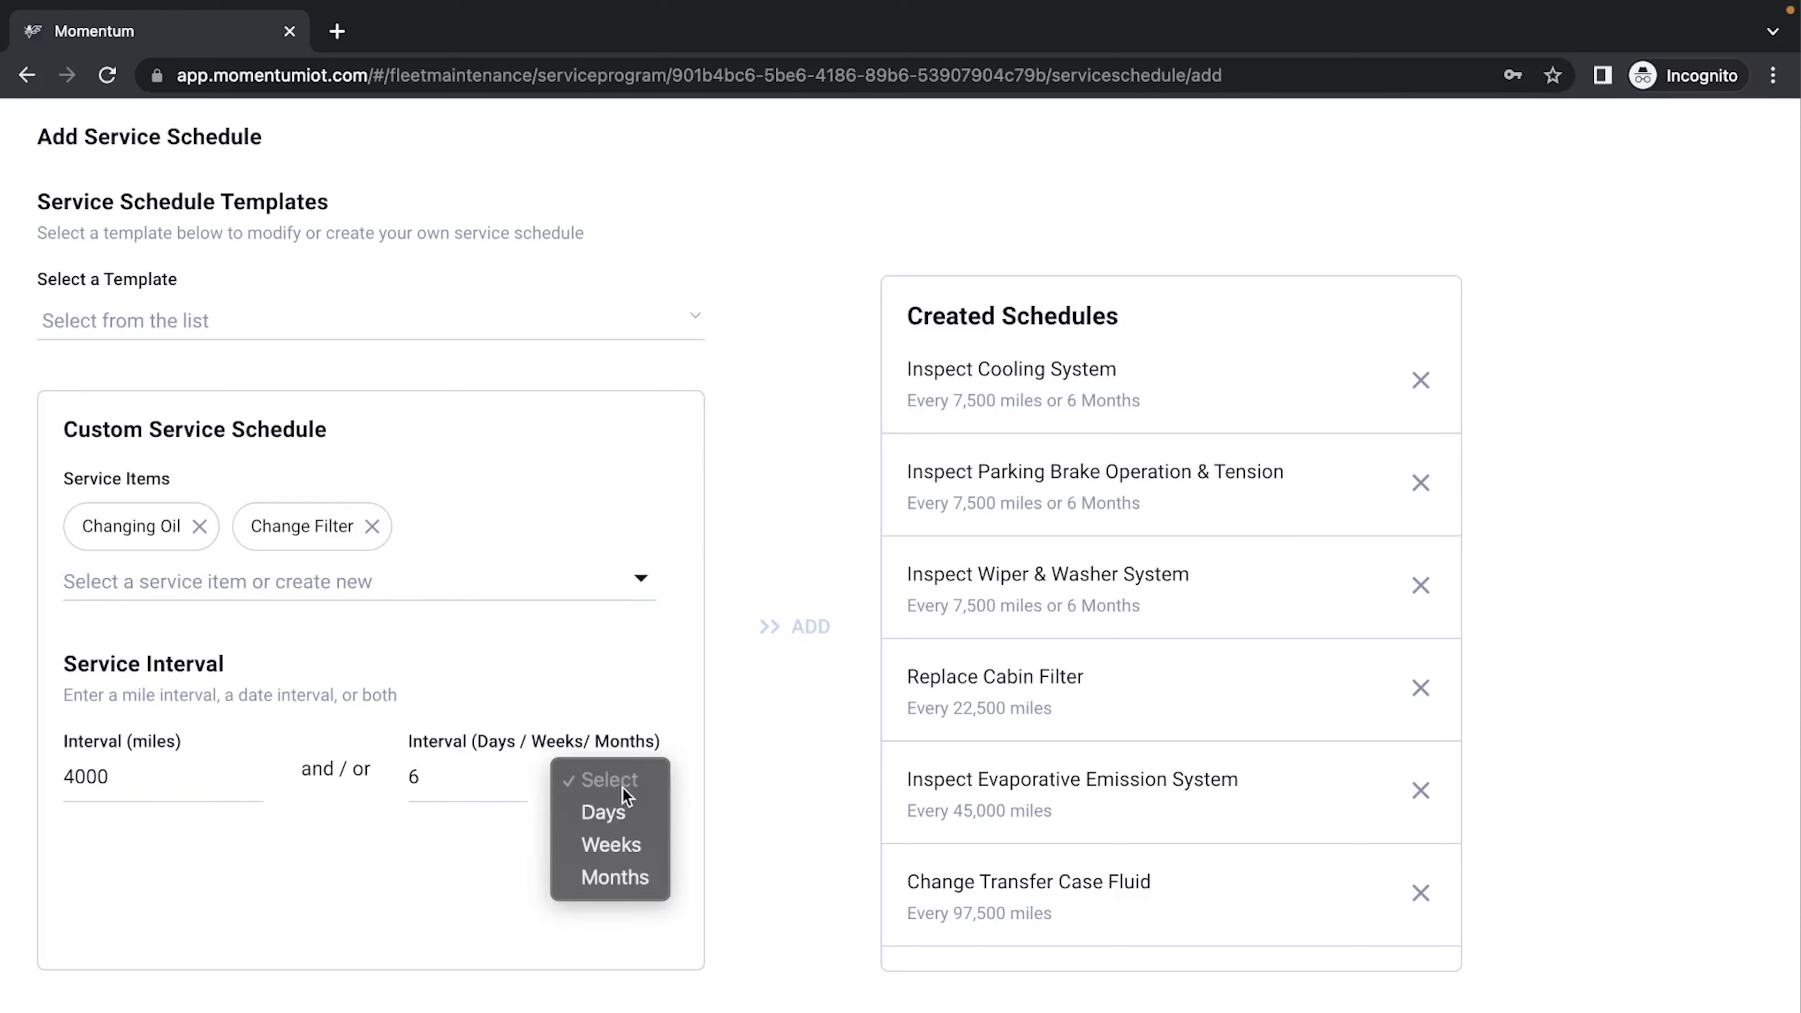
click(614, 879)
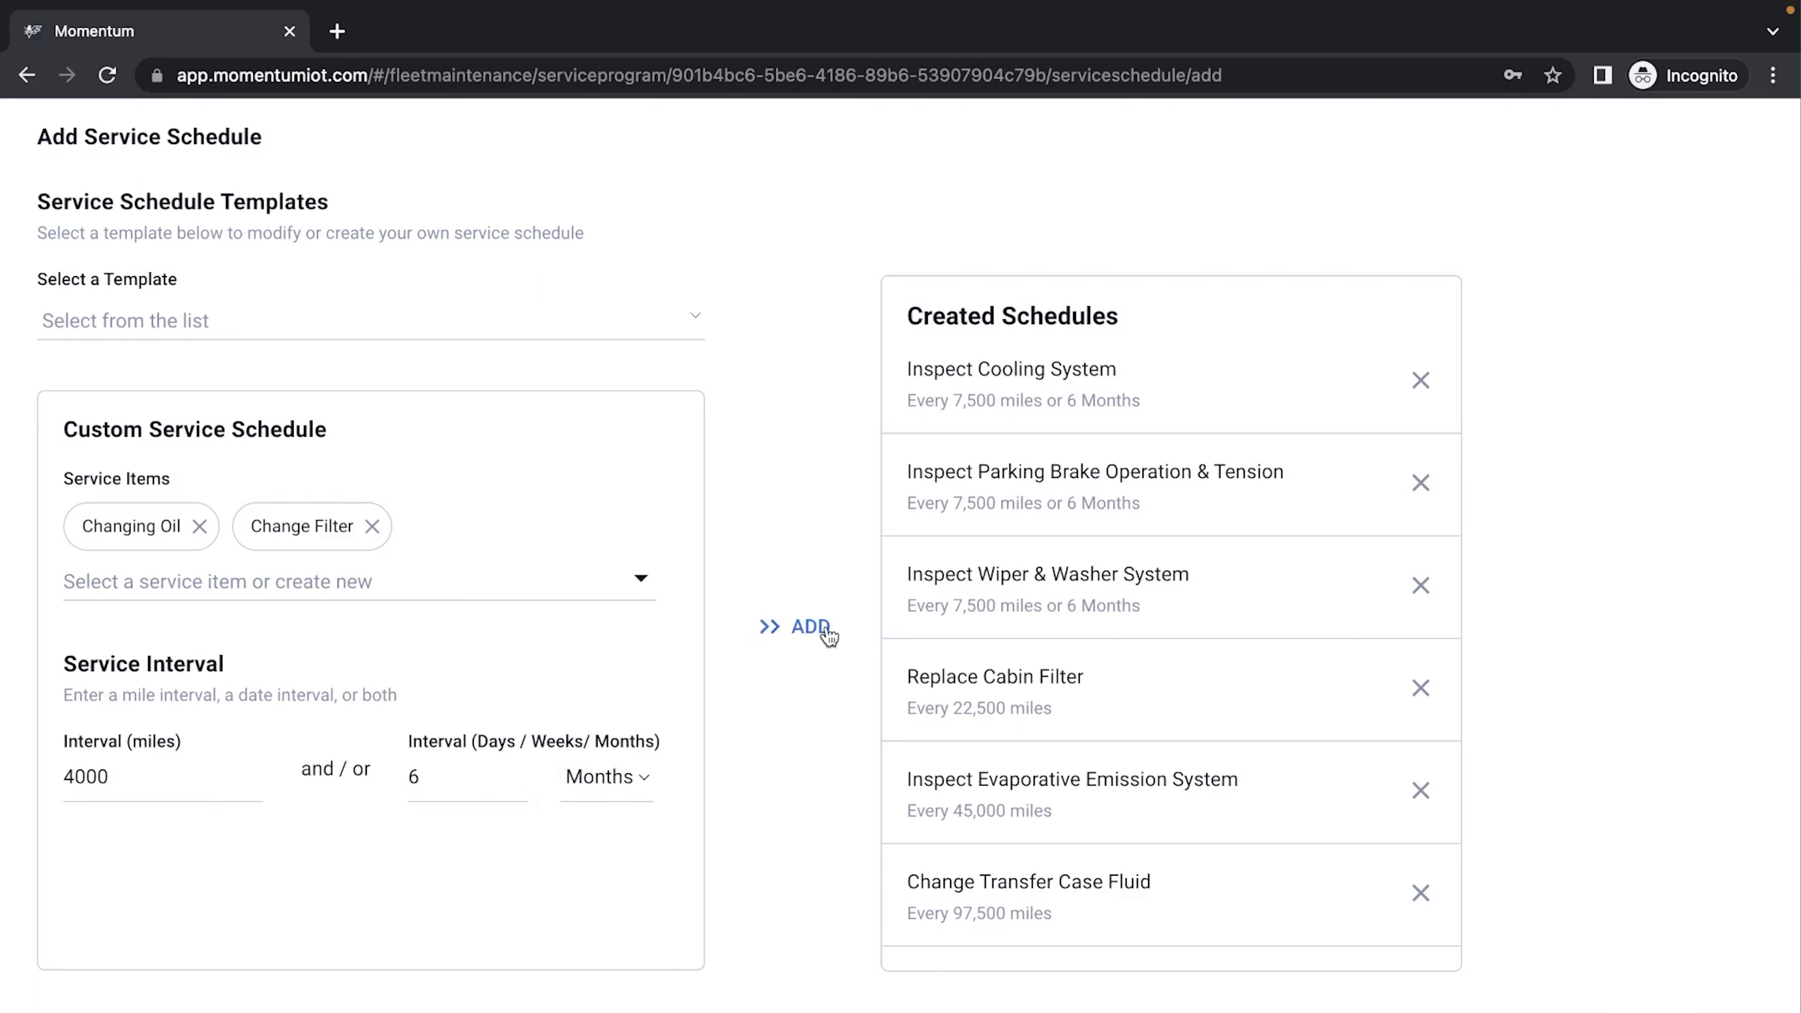
click(810, 627)
scroll(1153, 659, down, 10)
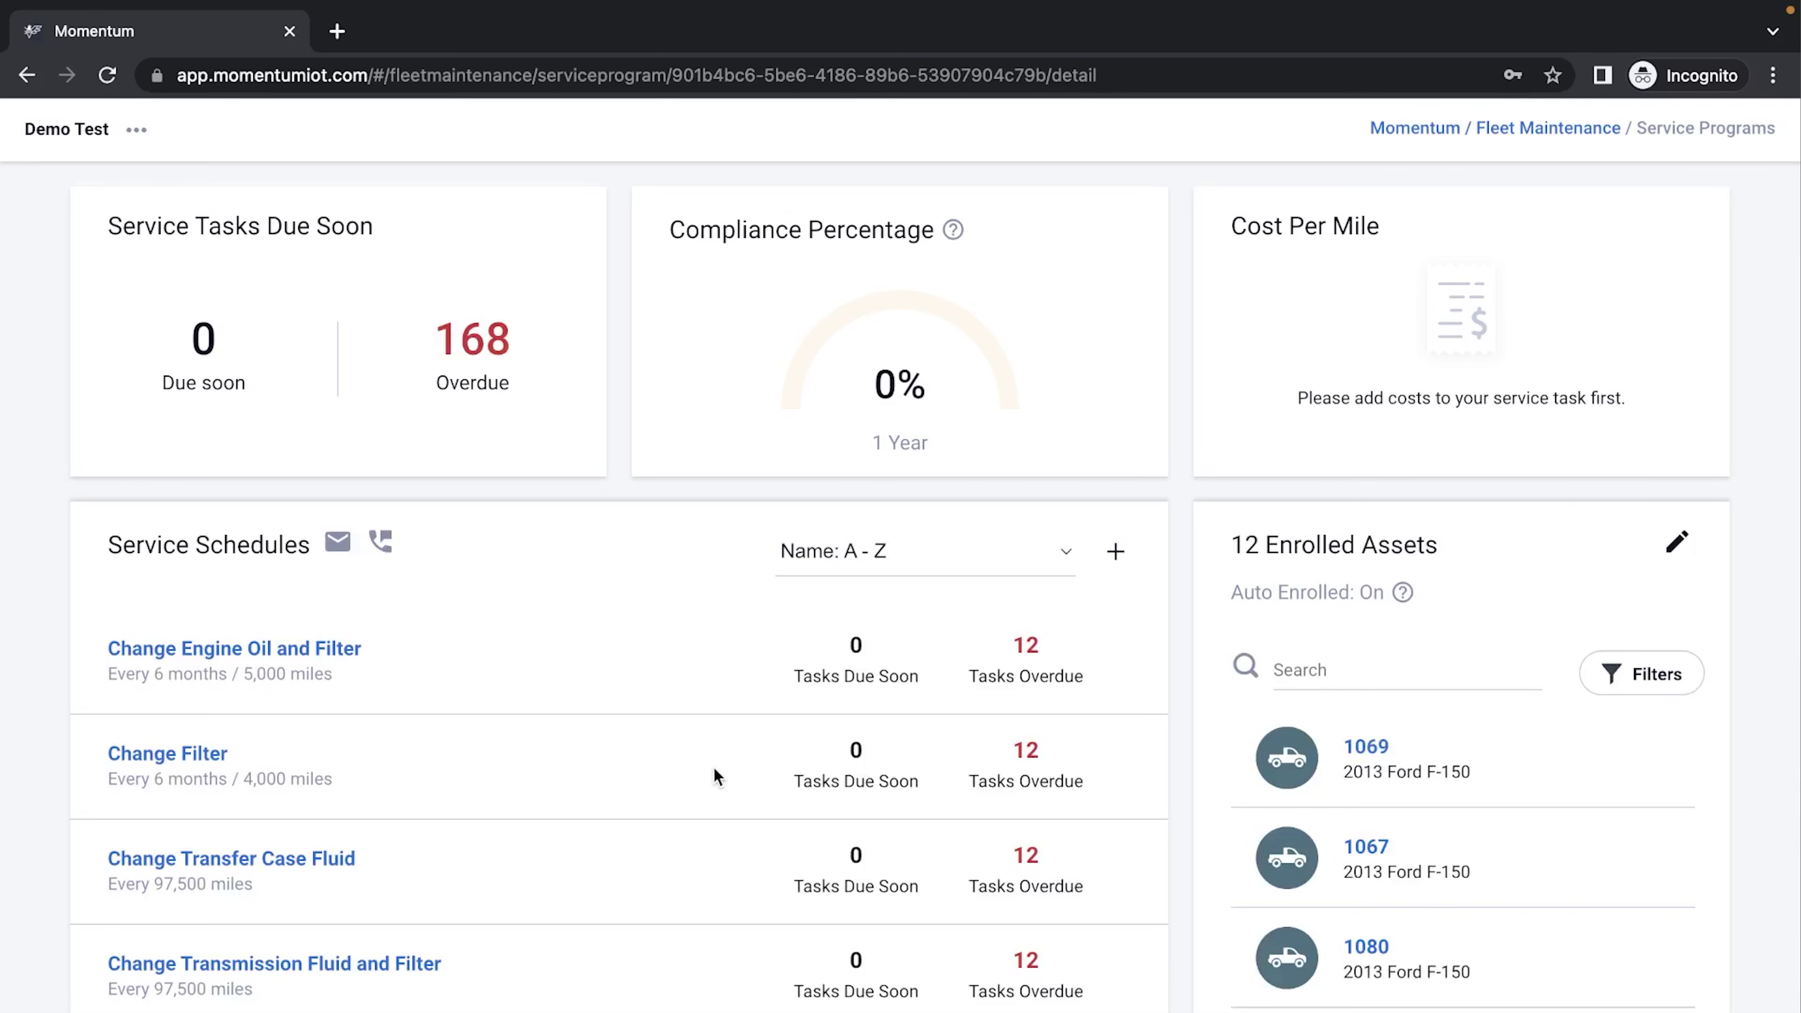
Look through the service schedules listed for the program, checking their intervals and due or overdue tasks.
scroll(636, 909, down, 10)
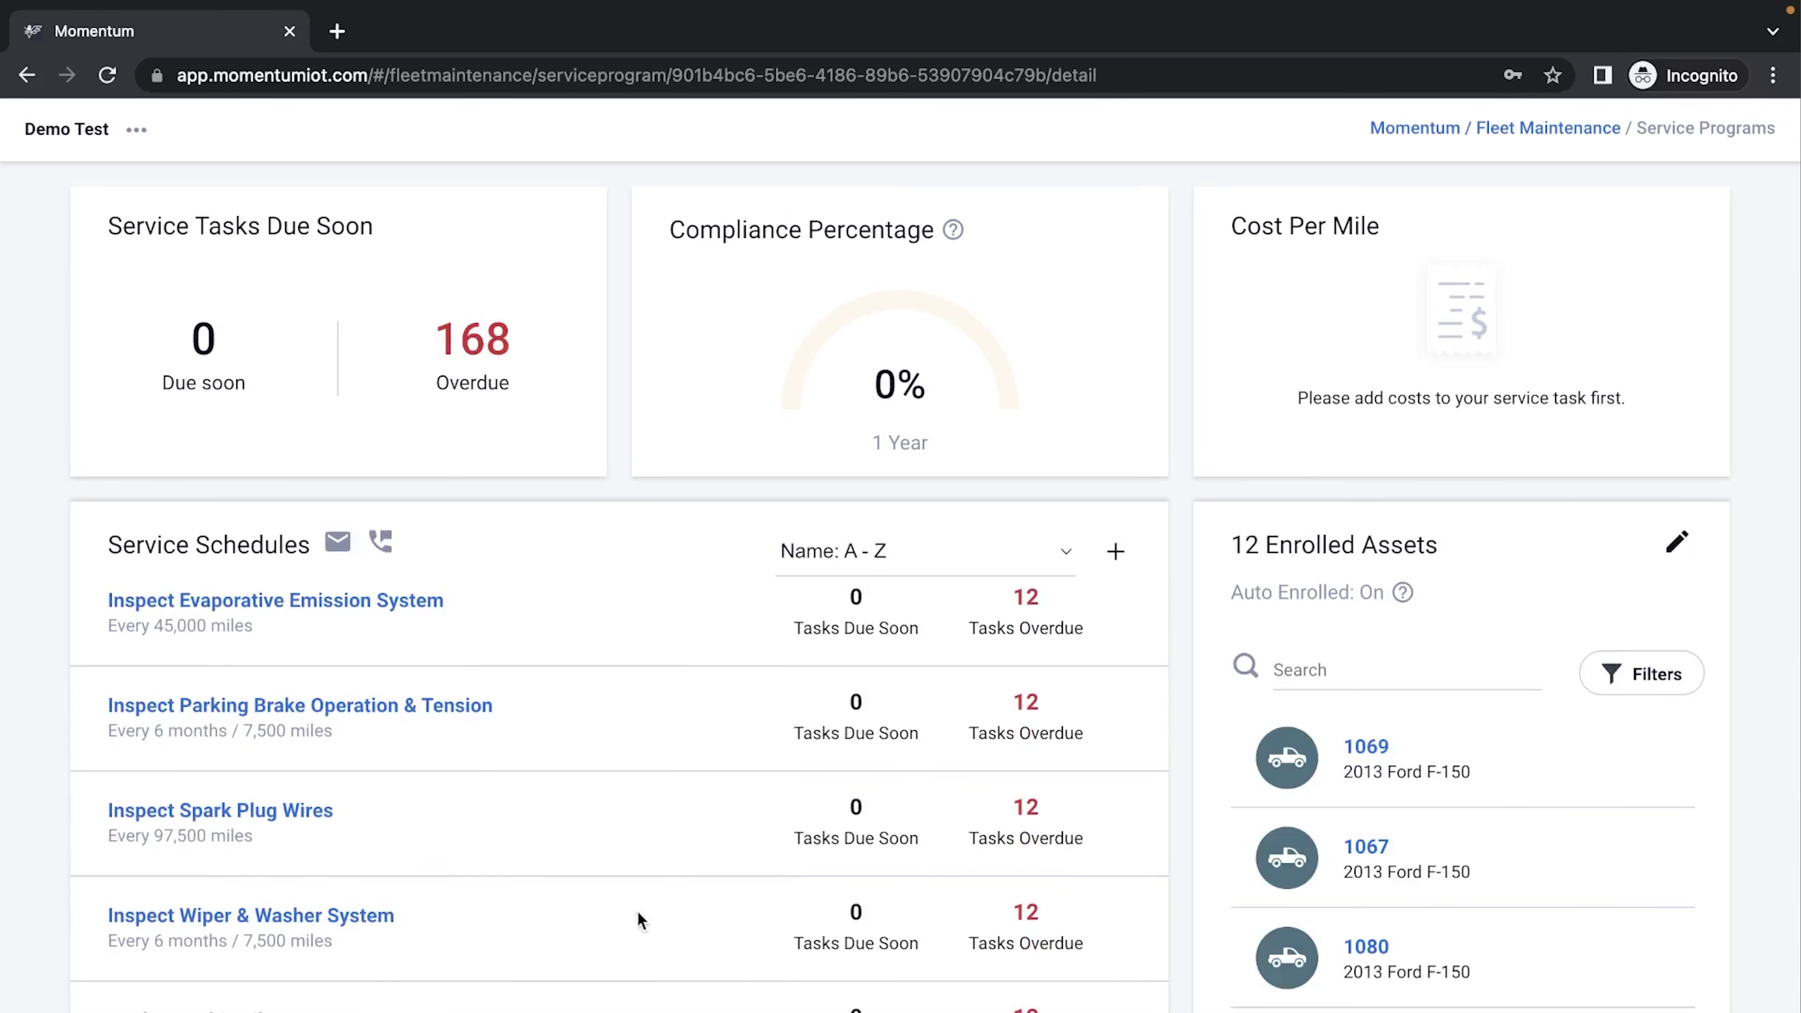
scroll(1538, 948, down, 10)
scroll(1538, 948, up, 10)
scroll(515, 624, up, 10)
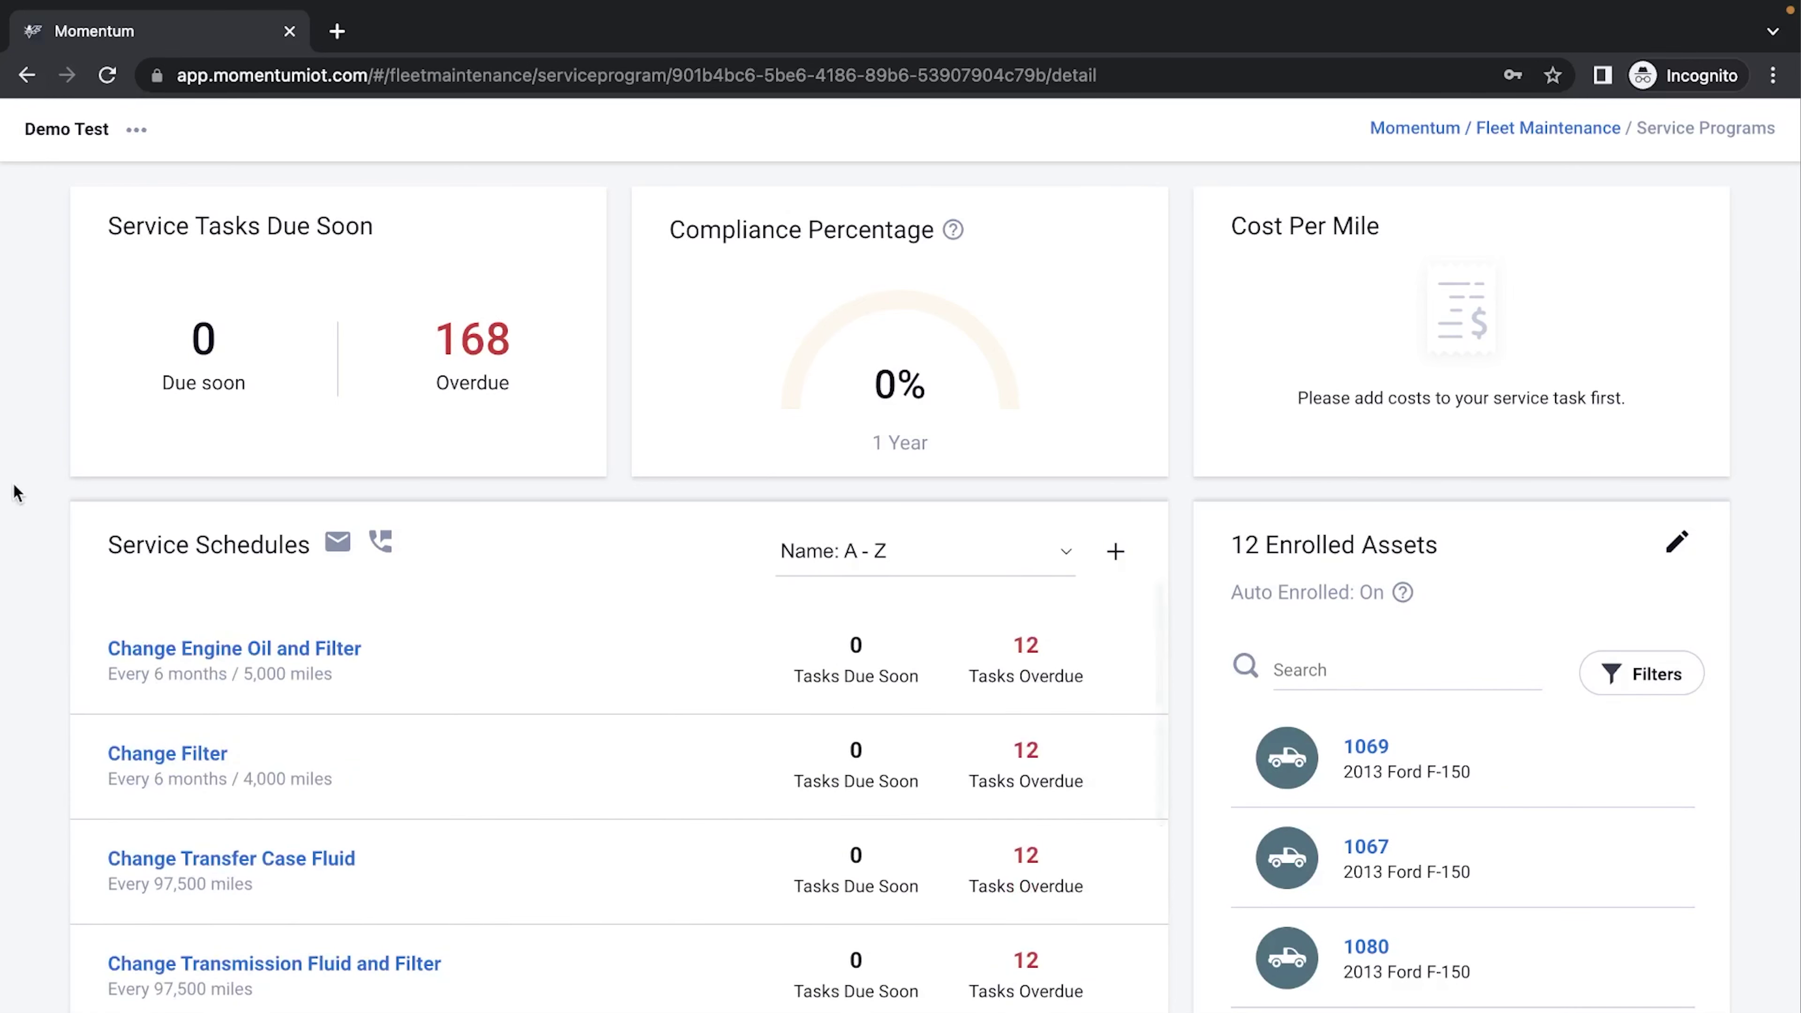
scroll(50, 458, up, 3)
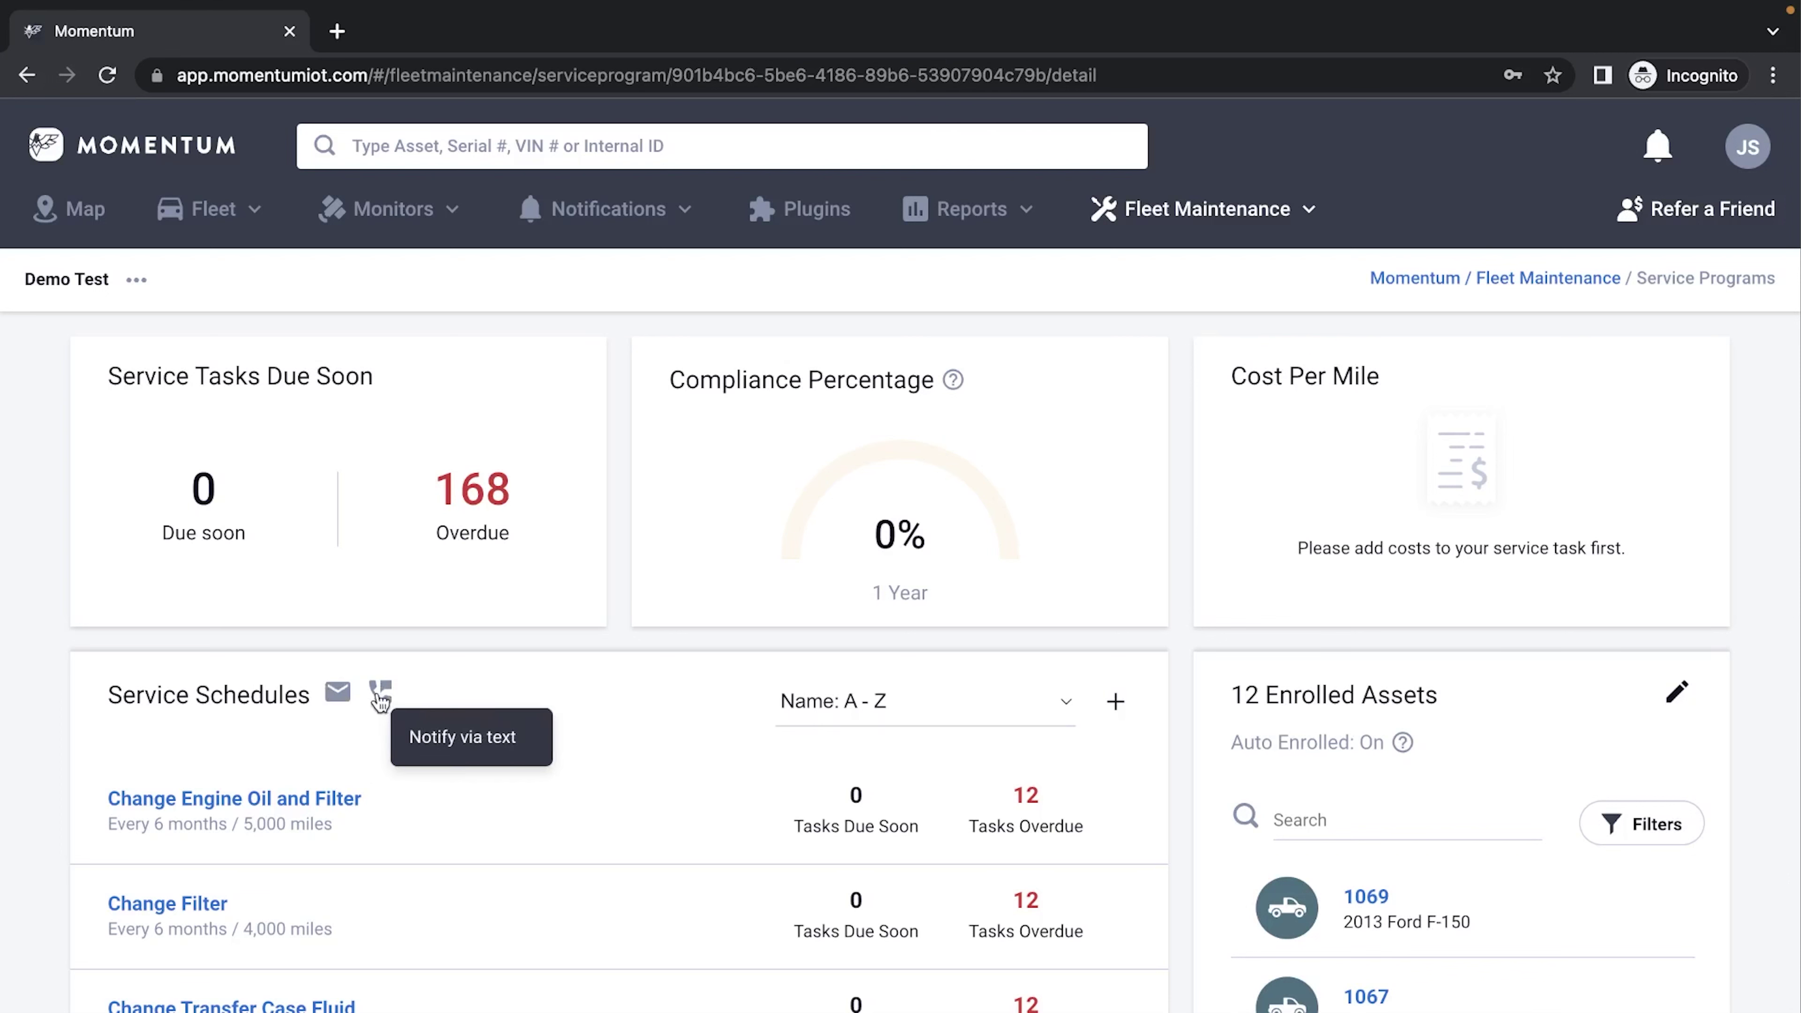
View the Demo Test program's reminder and auto-enroll settings in its edit dialog and close it without changes.
click(139, 289)
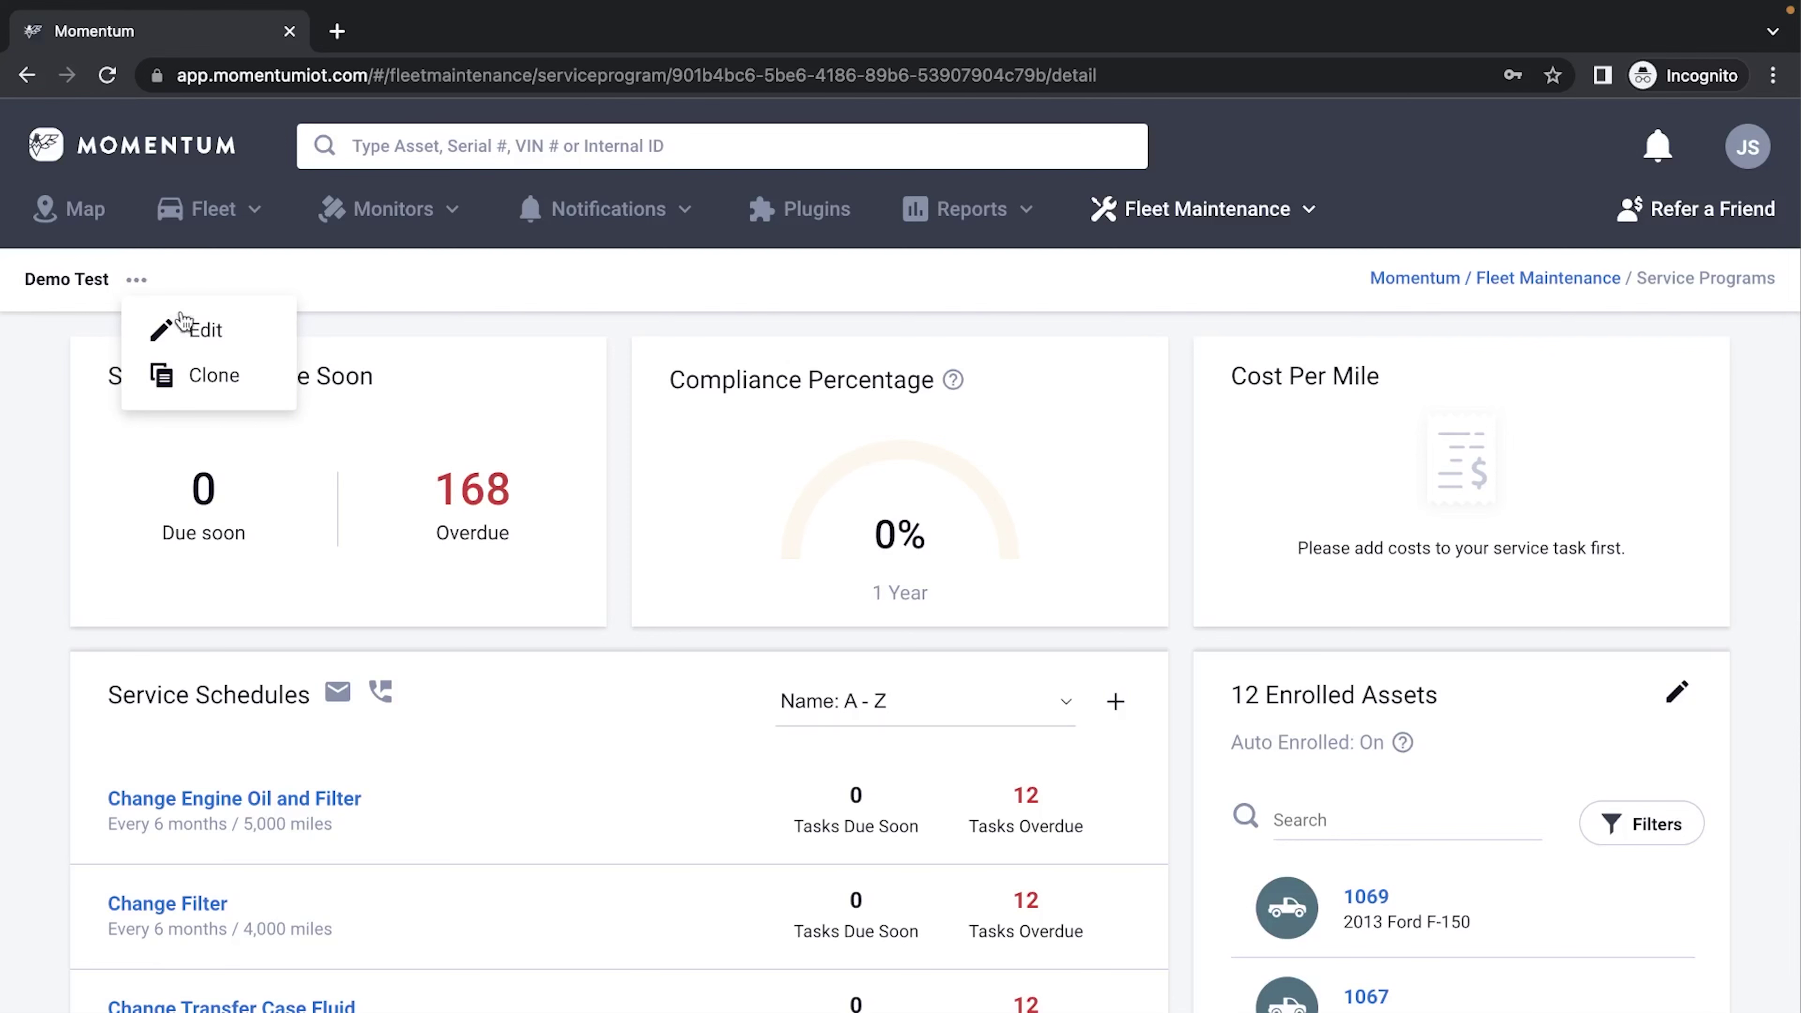
click(193, 333)
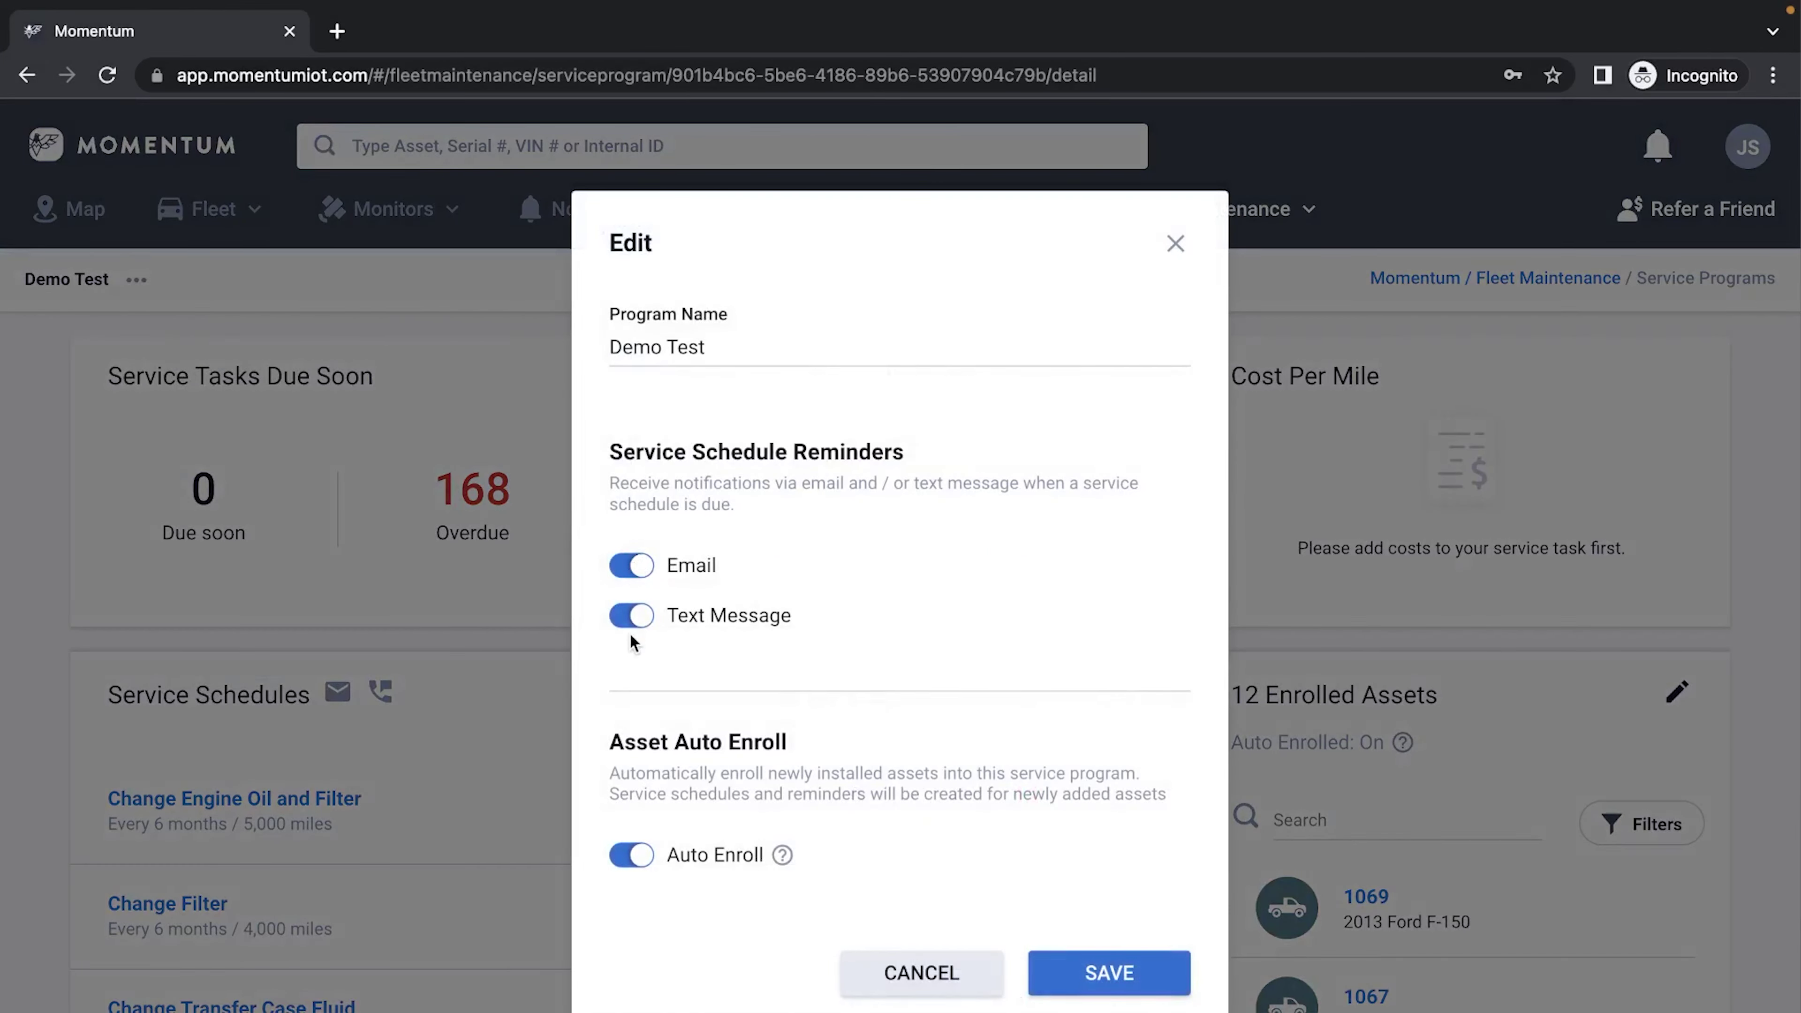
click(962, 976)
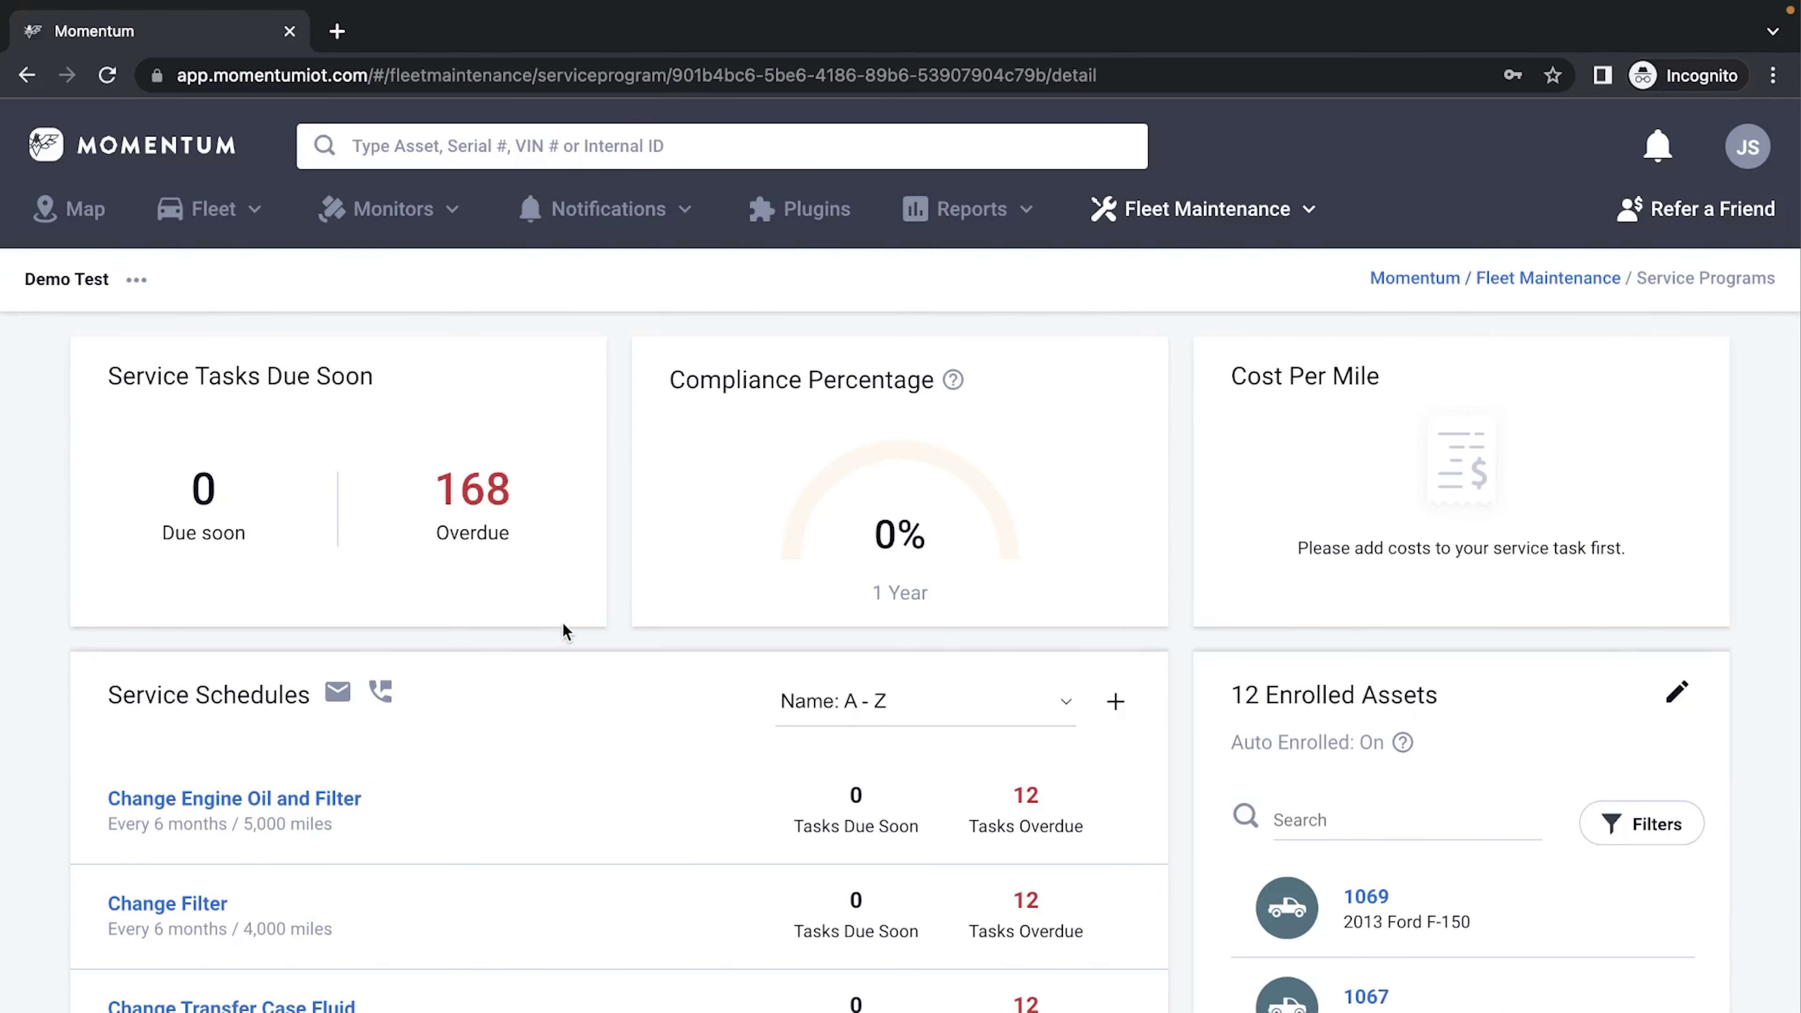
Open the fleet maintenance Tasks page and look over its summary and service task list.
click(78, 208)
click(1205, 209)
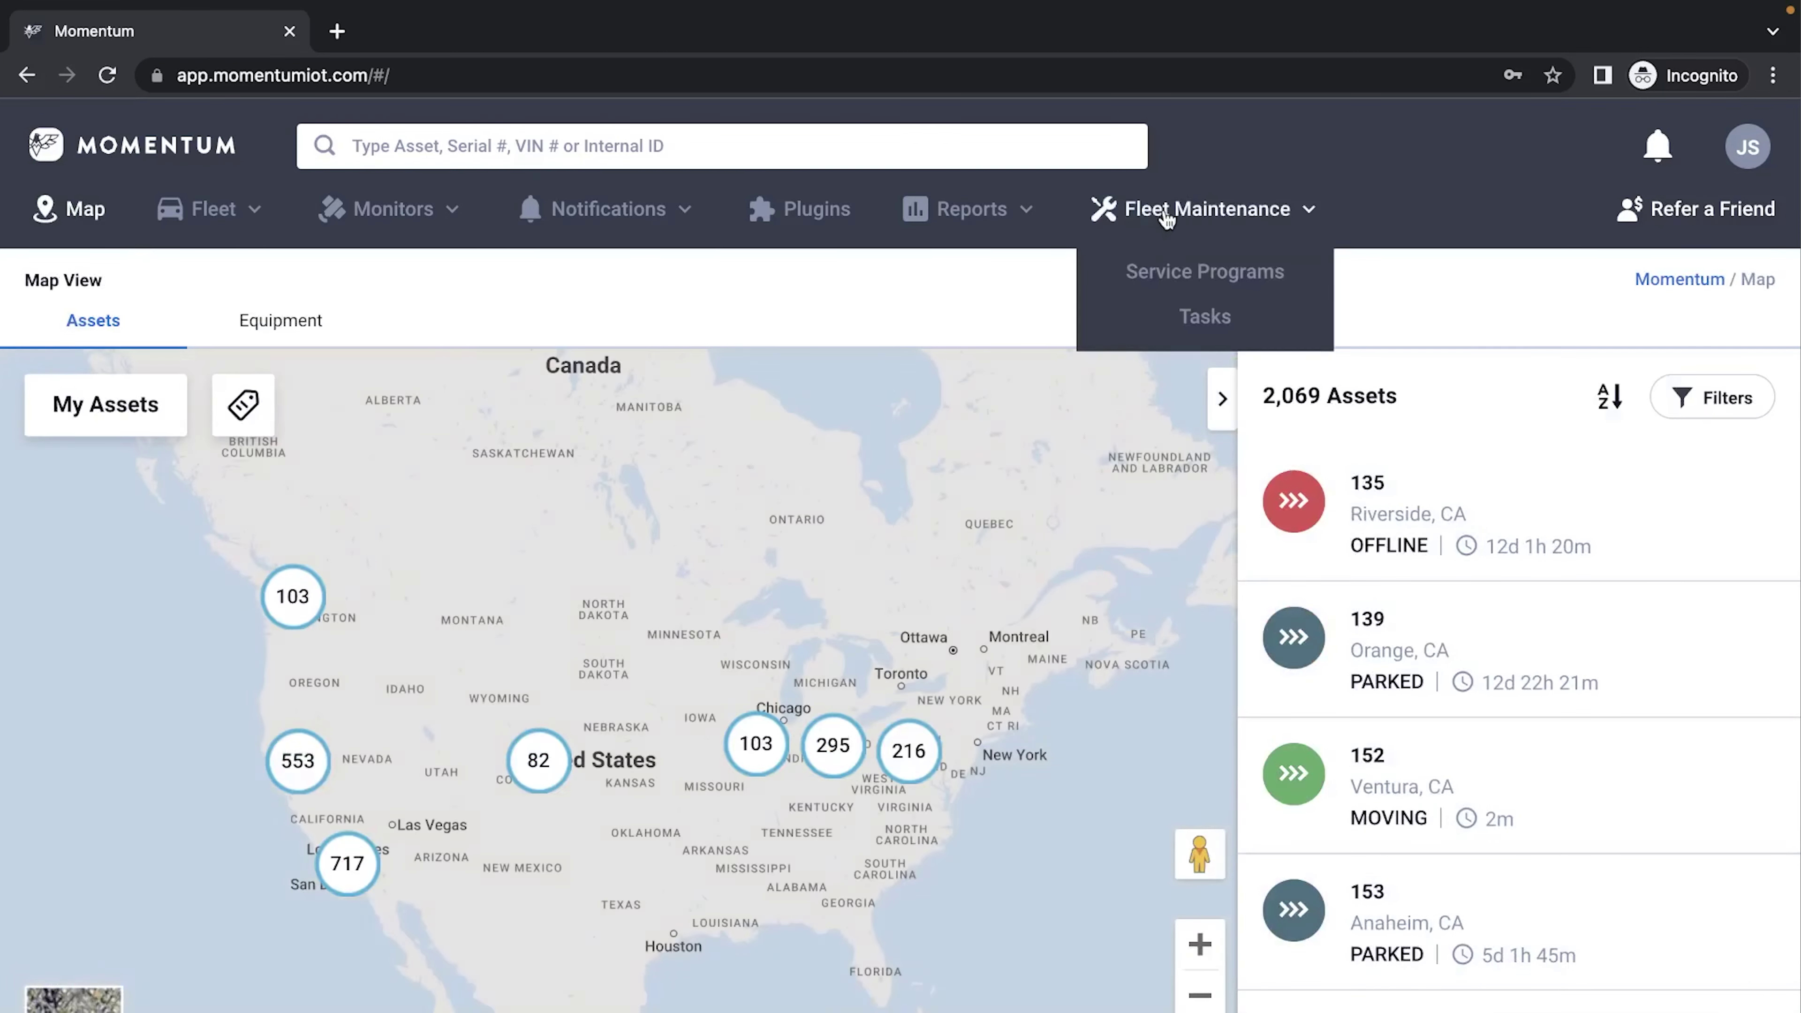
click(1169, 283)
mouse_move(1194, 218)
click(1199, 315)
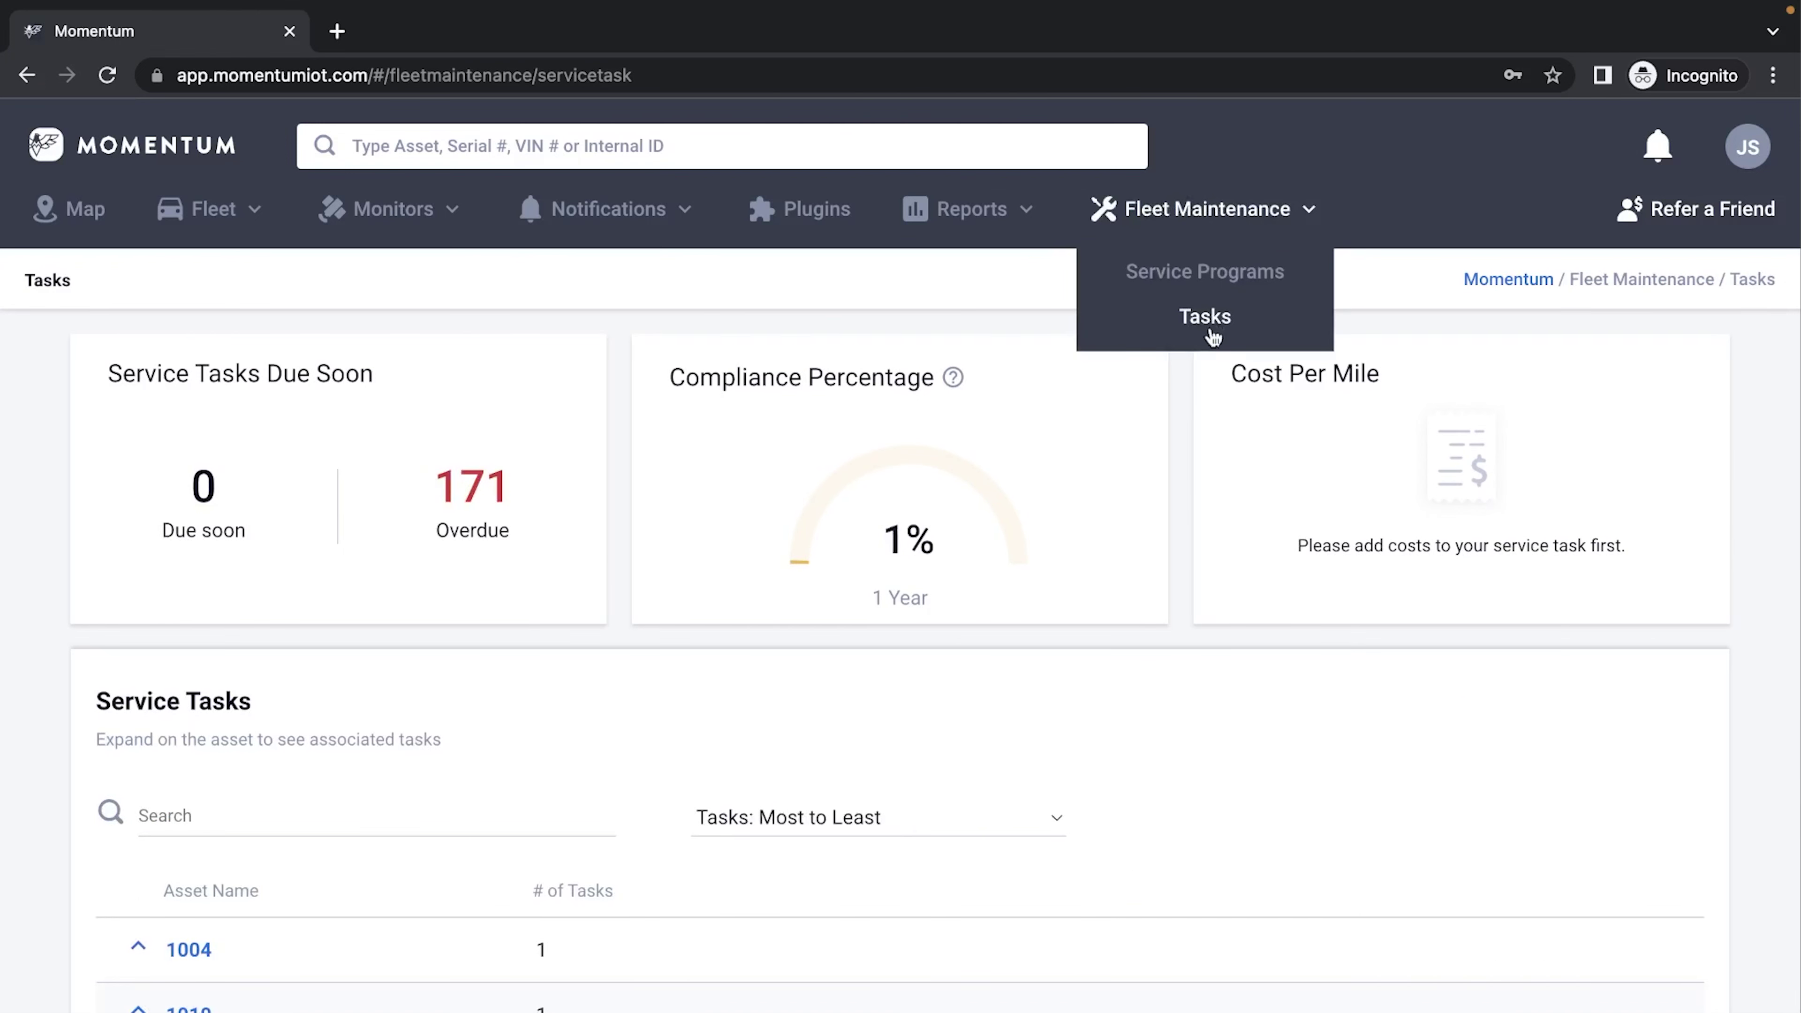
scroll(569, 791, down, 1)
scroll(570, 791, up, 1)
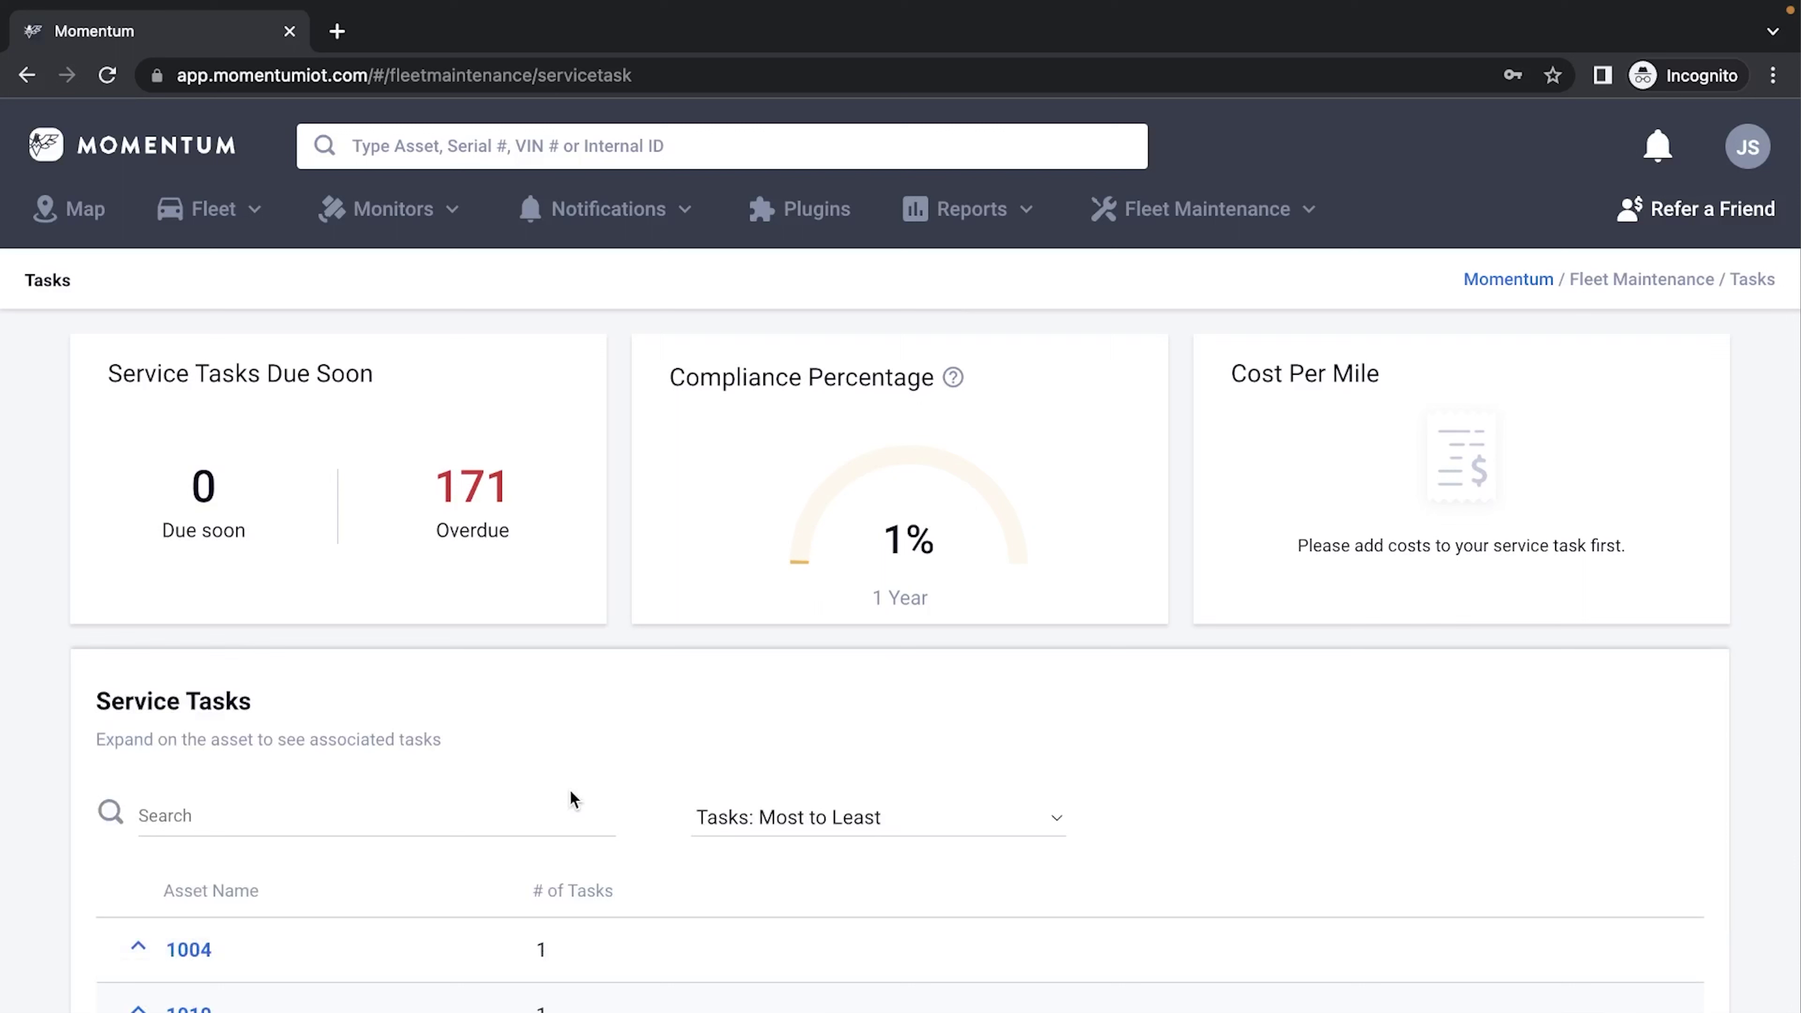
Search the service tasks for asset 1004, expand its entry and open its Test task.
click(384, 813)
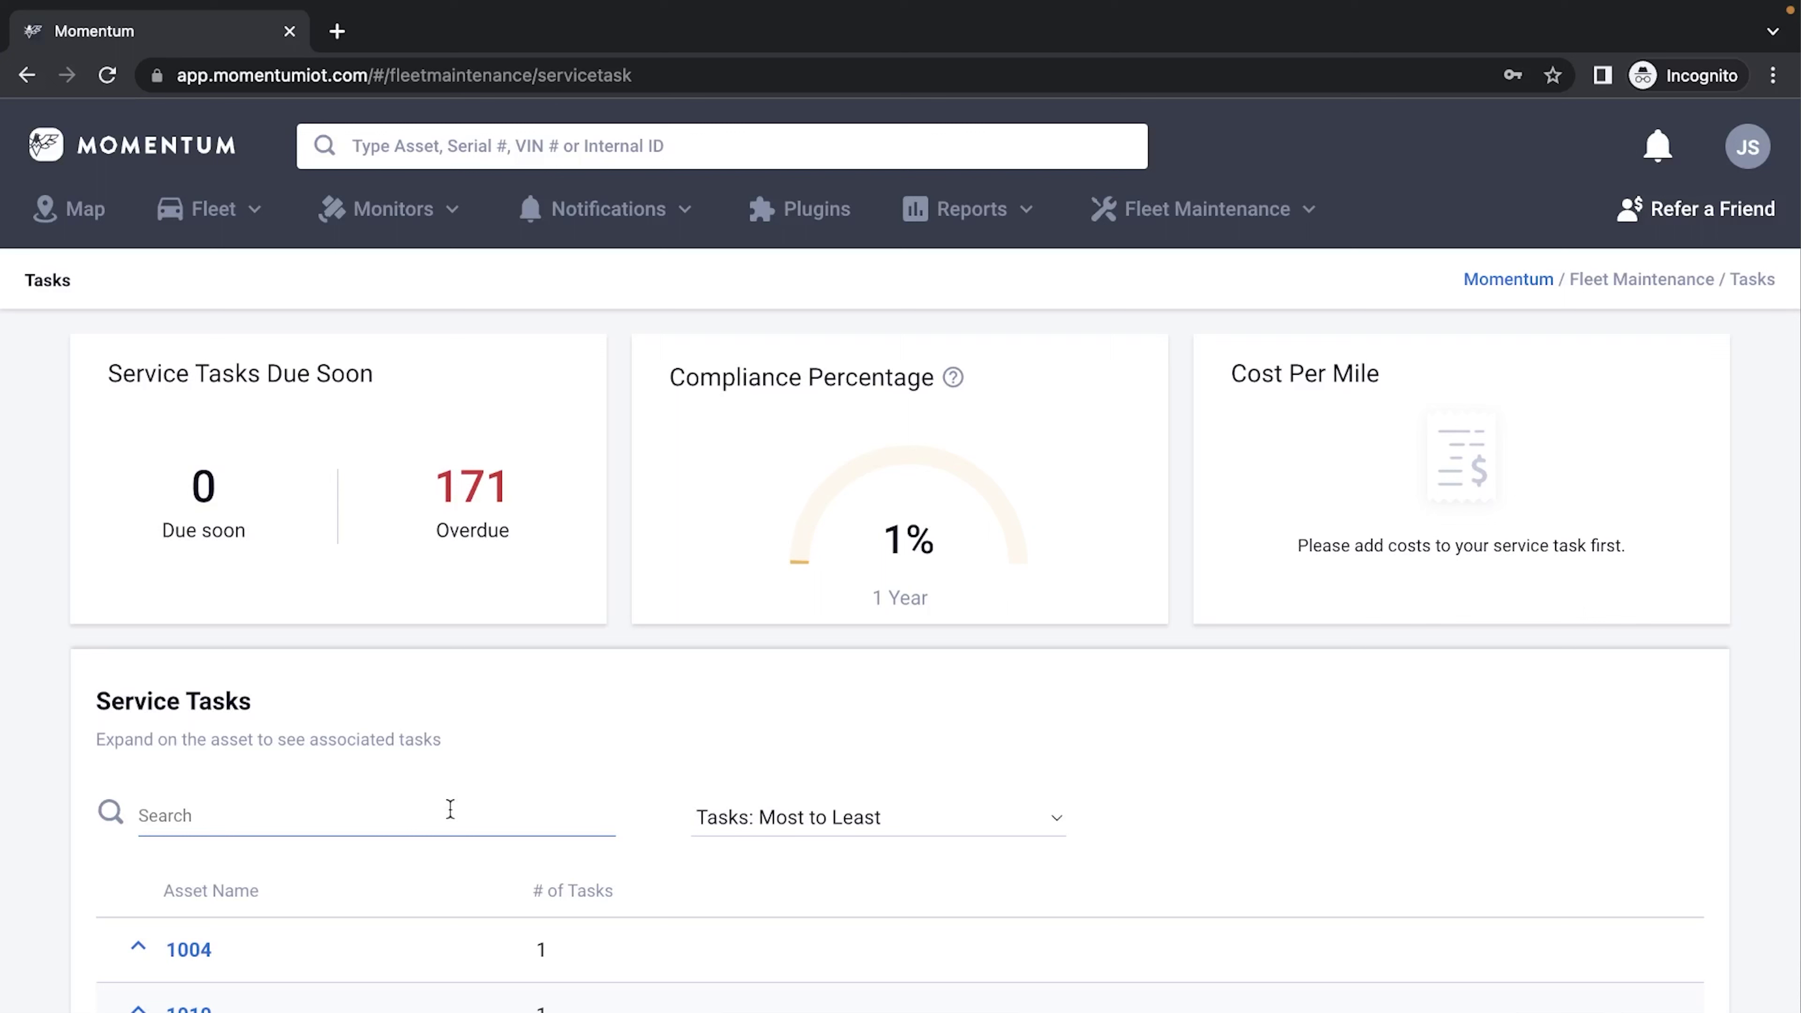
text(1004)
click(210, 962)
scroll(334, 970, down, 2)
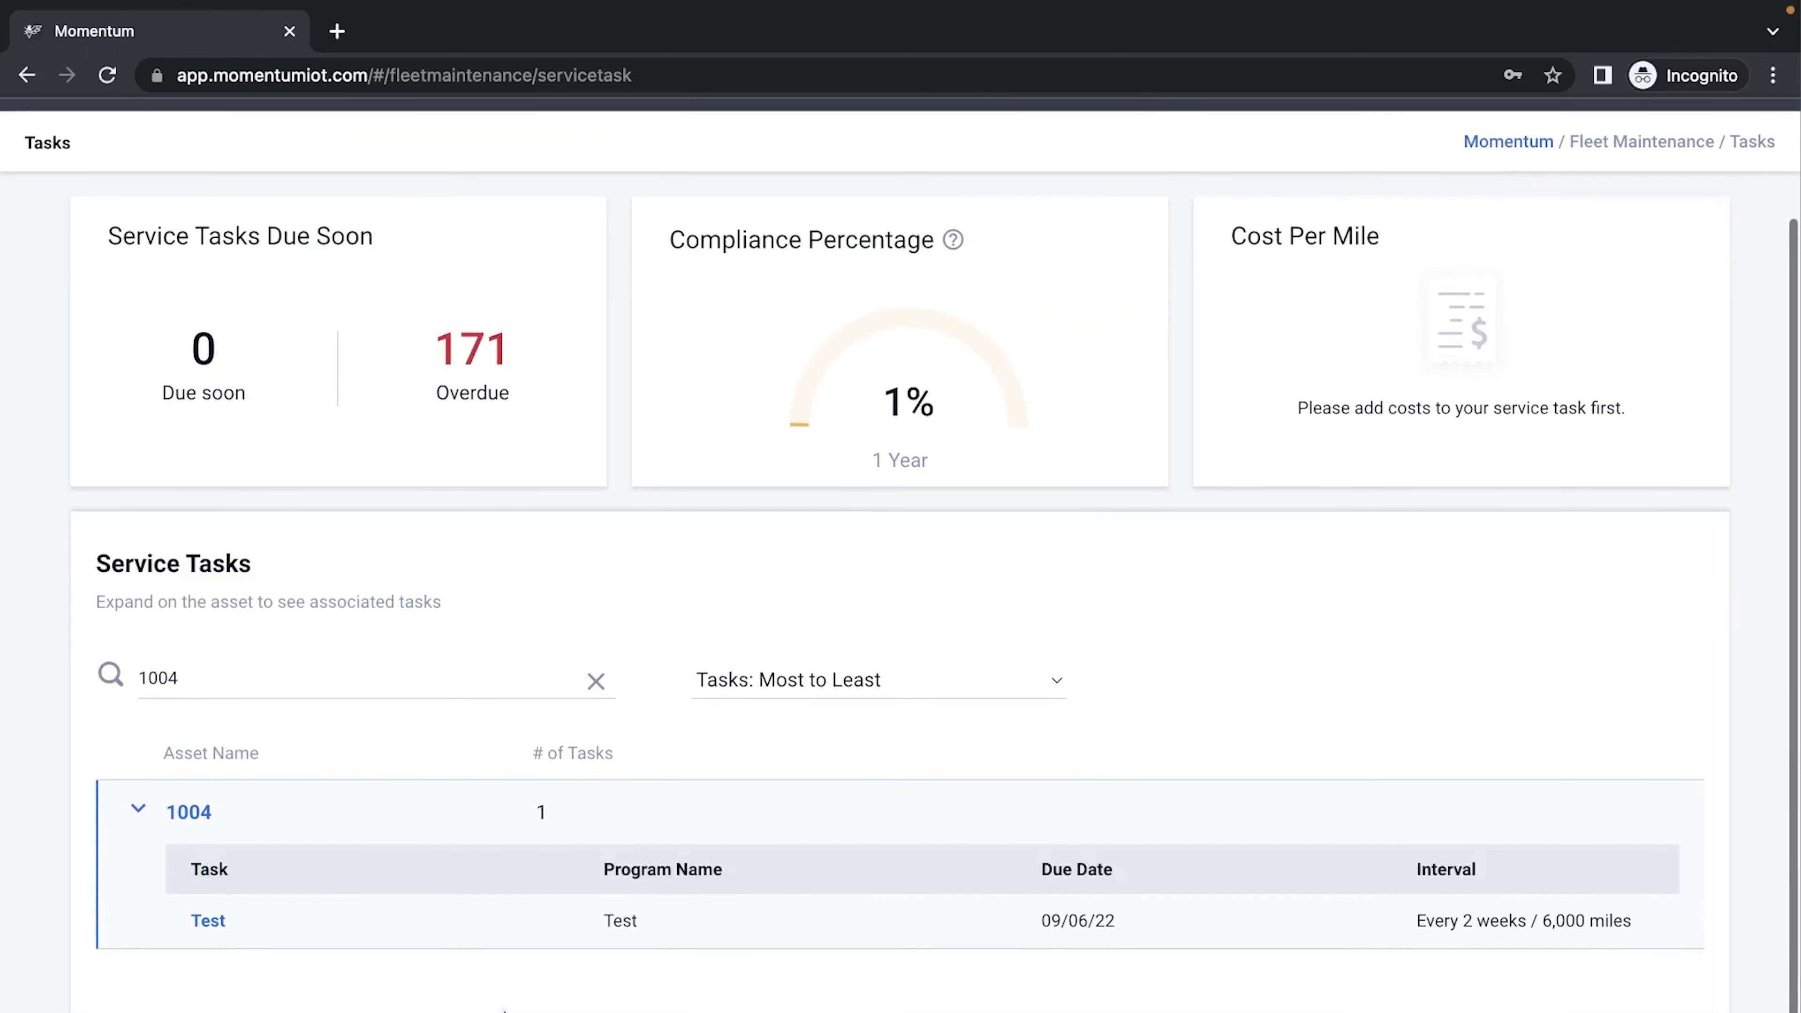
click(192, 921)
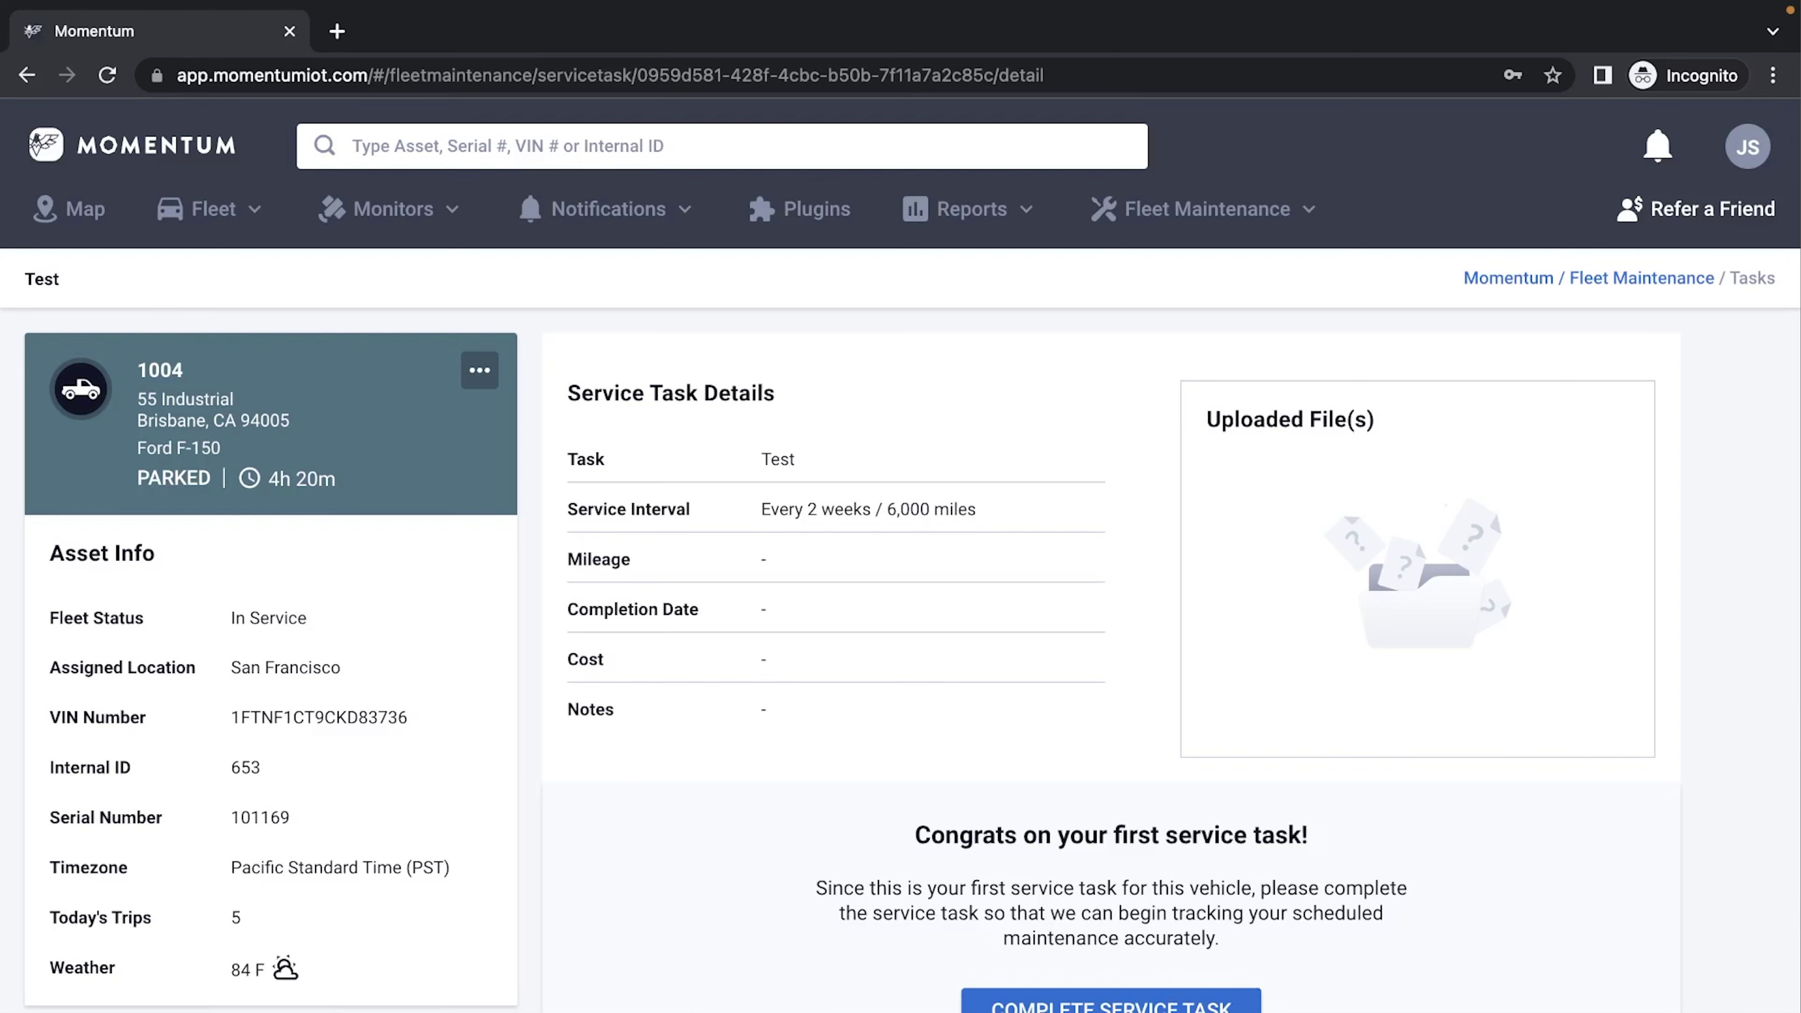
Start completing the service task for asset 1004 and set its cost to $78.56.
click(1157, 1006)
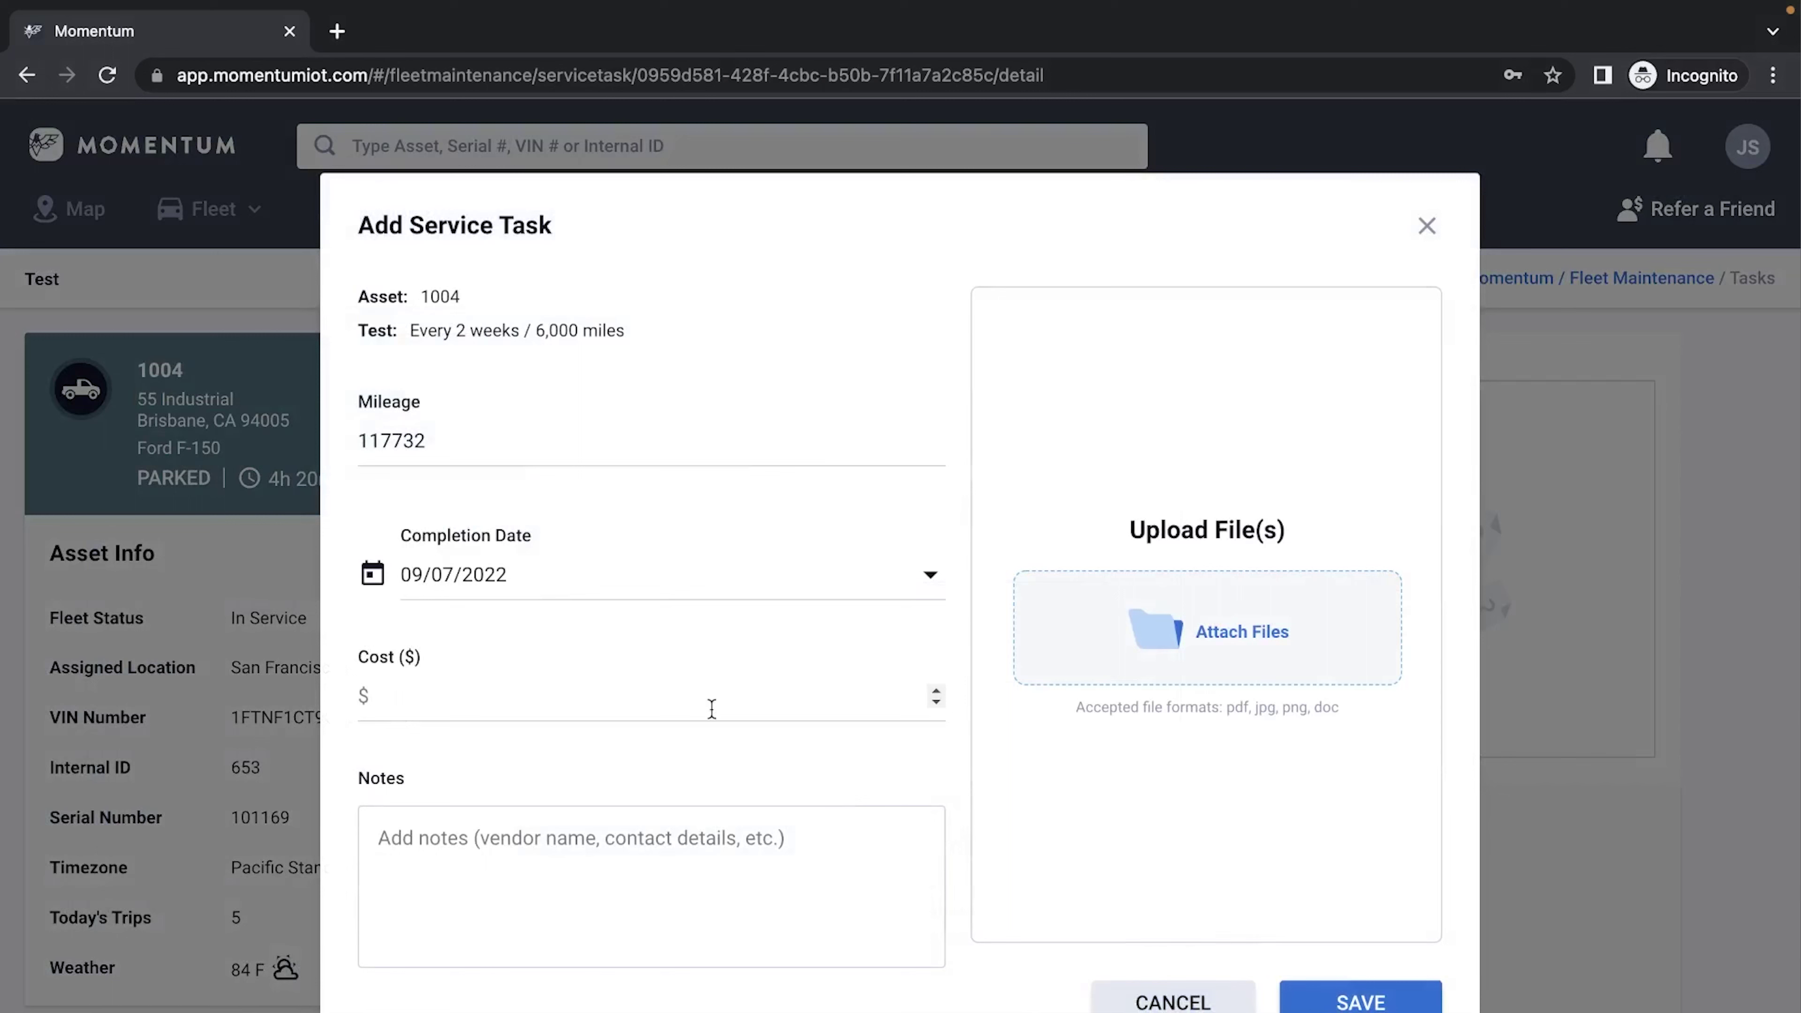
click(477, 460)
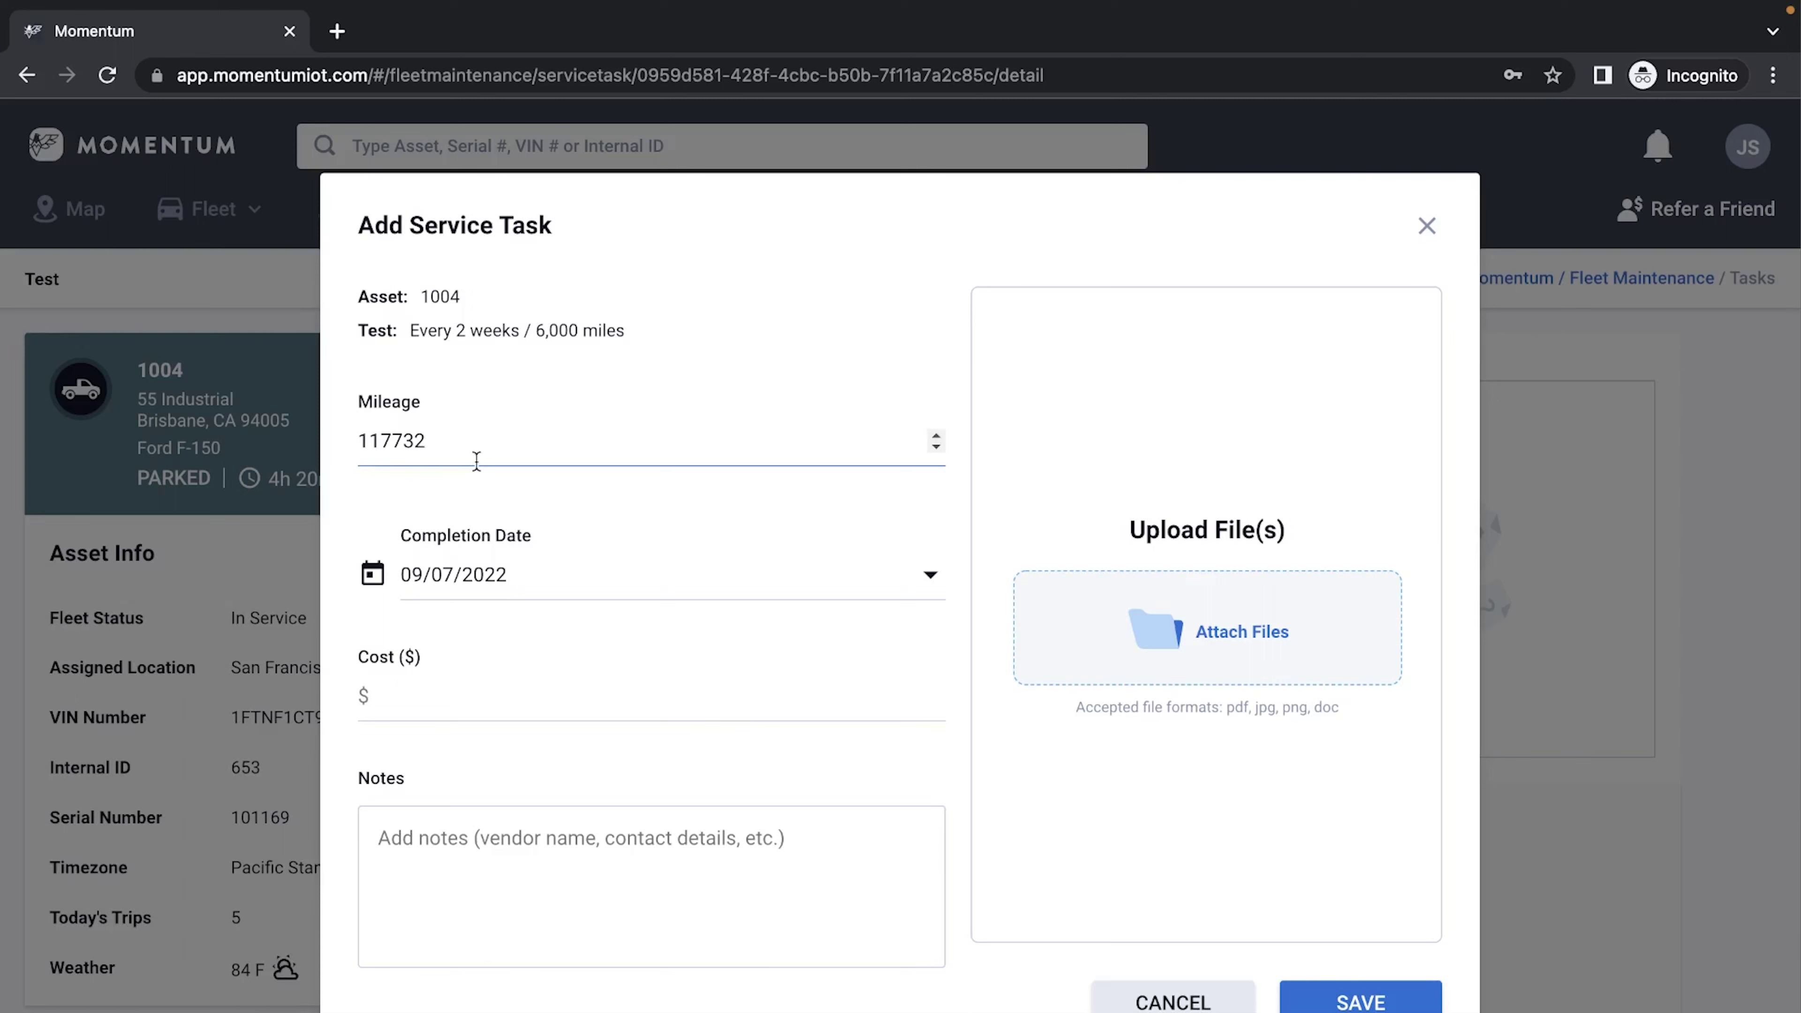
click(469, 571)
click(788, 693)
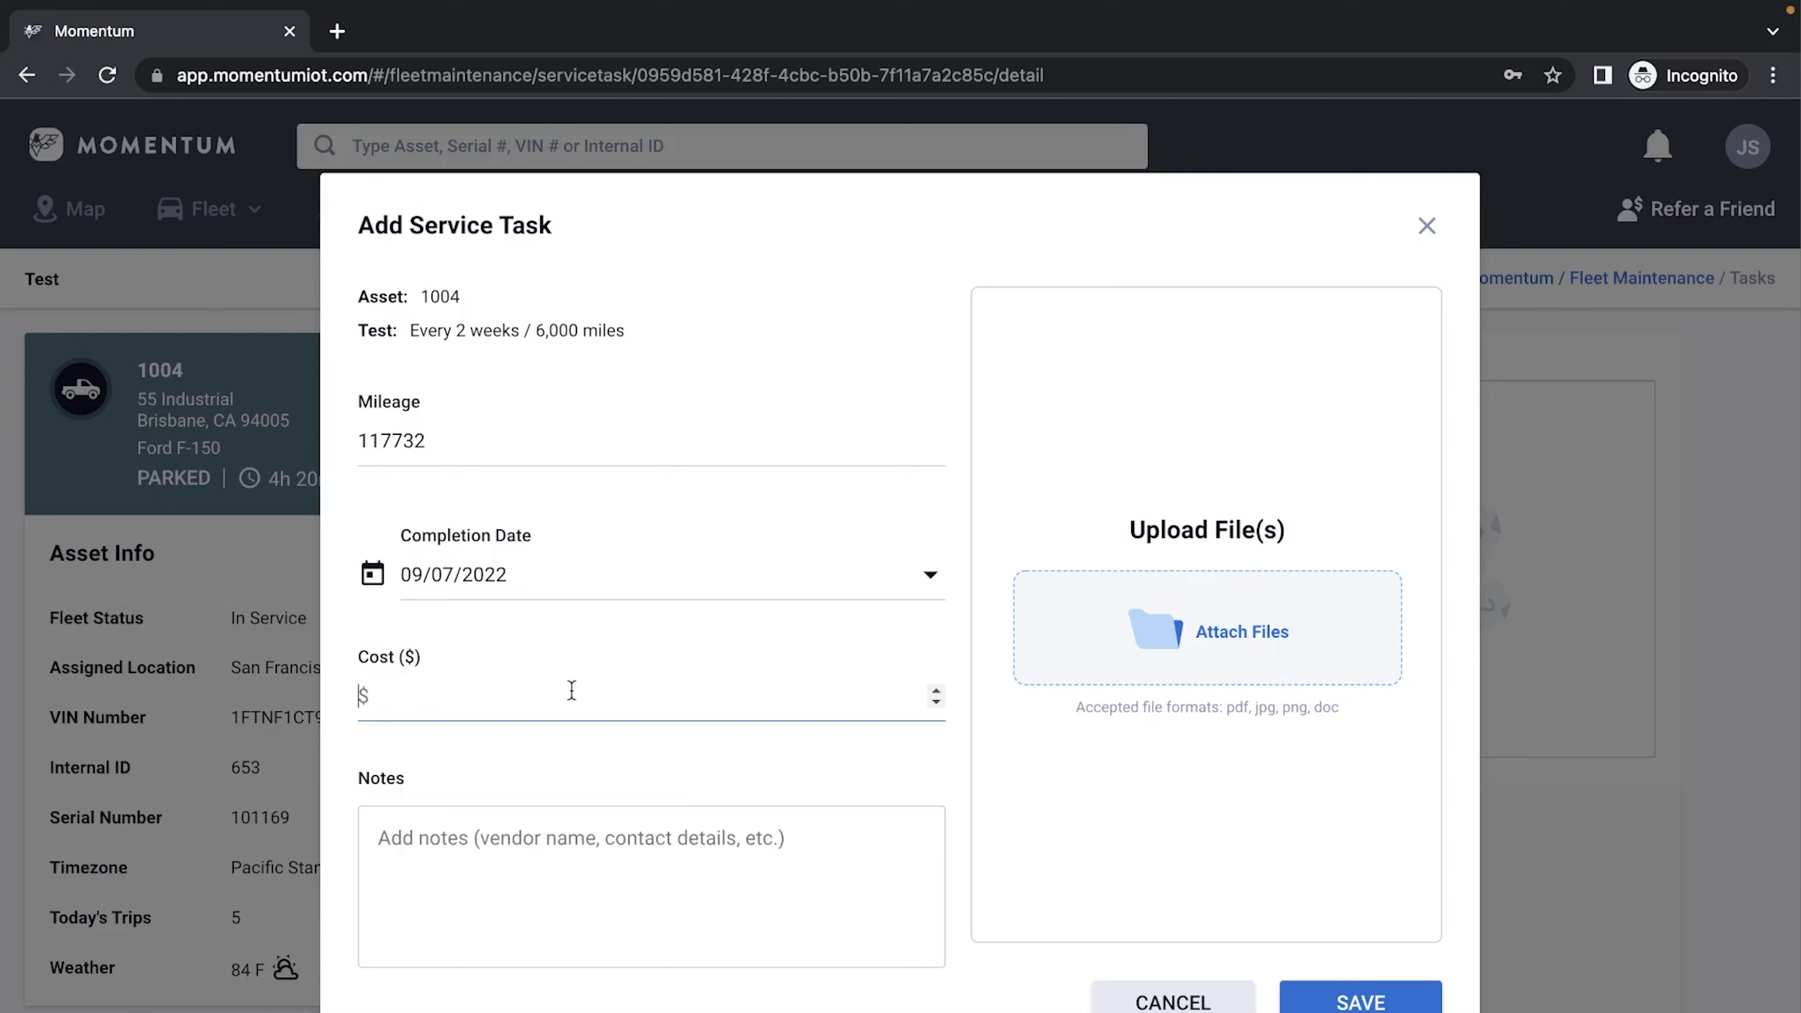
text(25.00)
key(ctrl+a)
text(78.56)
Add the note "Took it to Jiffy Lube" to the service task and save its completion.
click(636, 859)
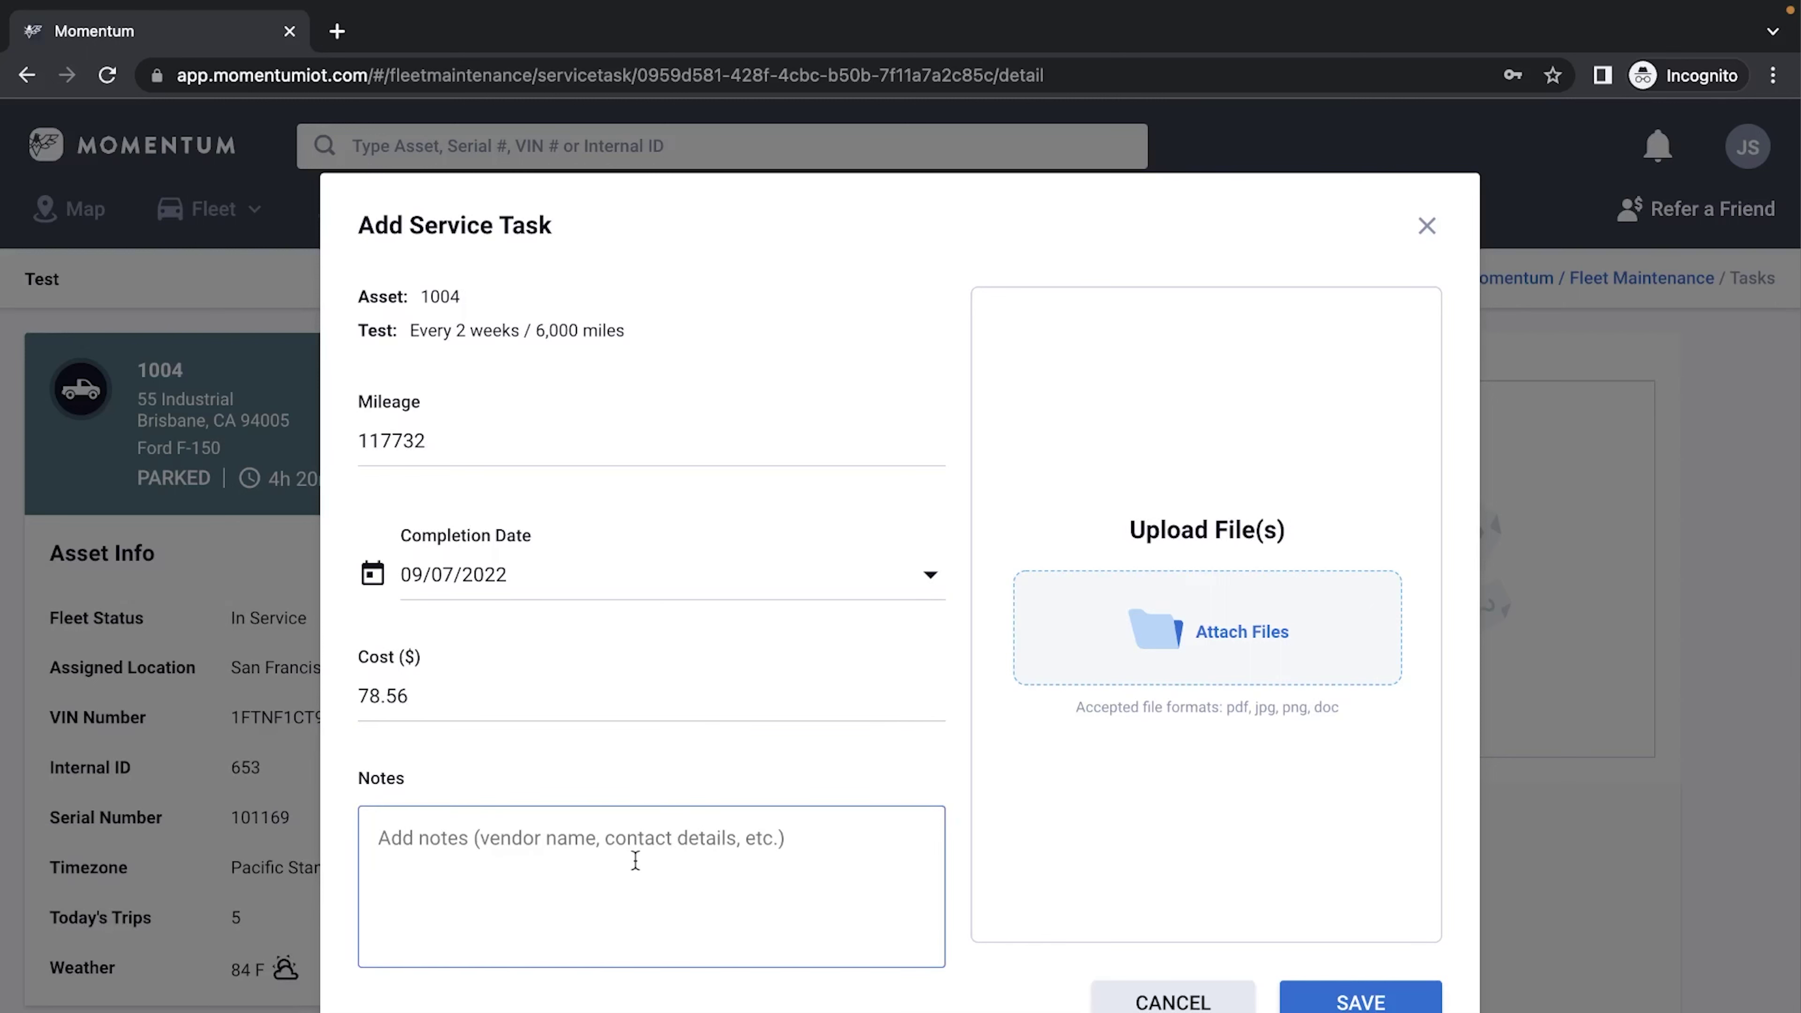
text(Took it to Ju)
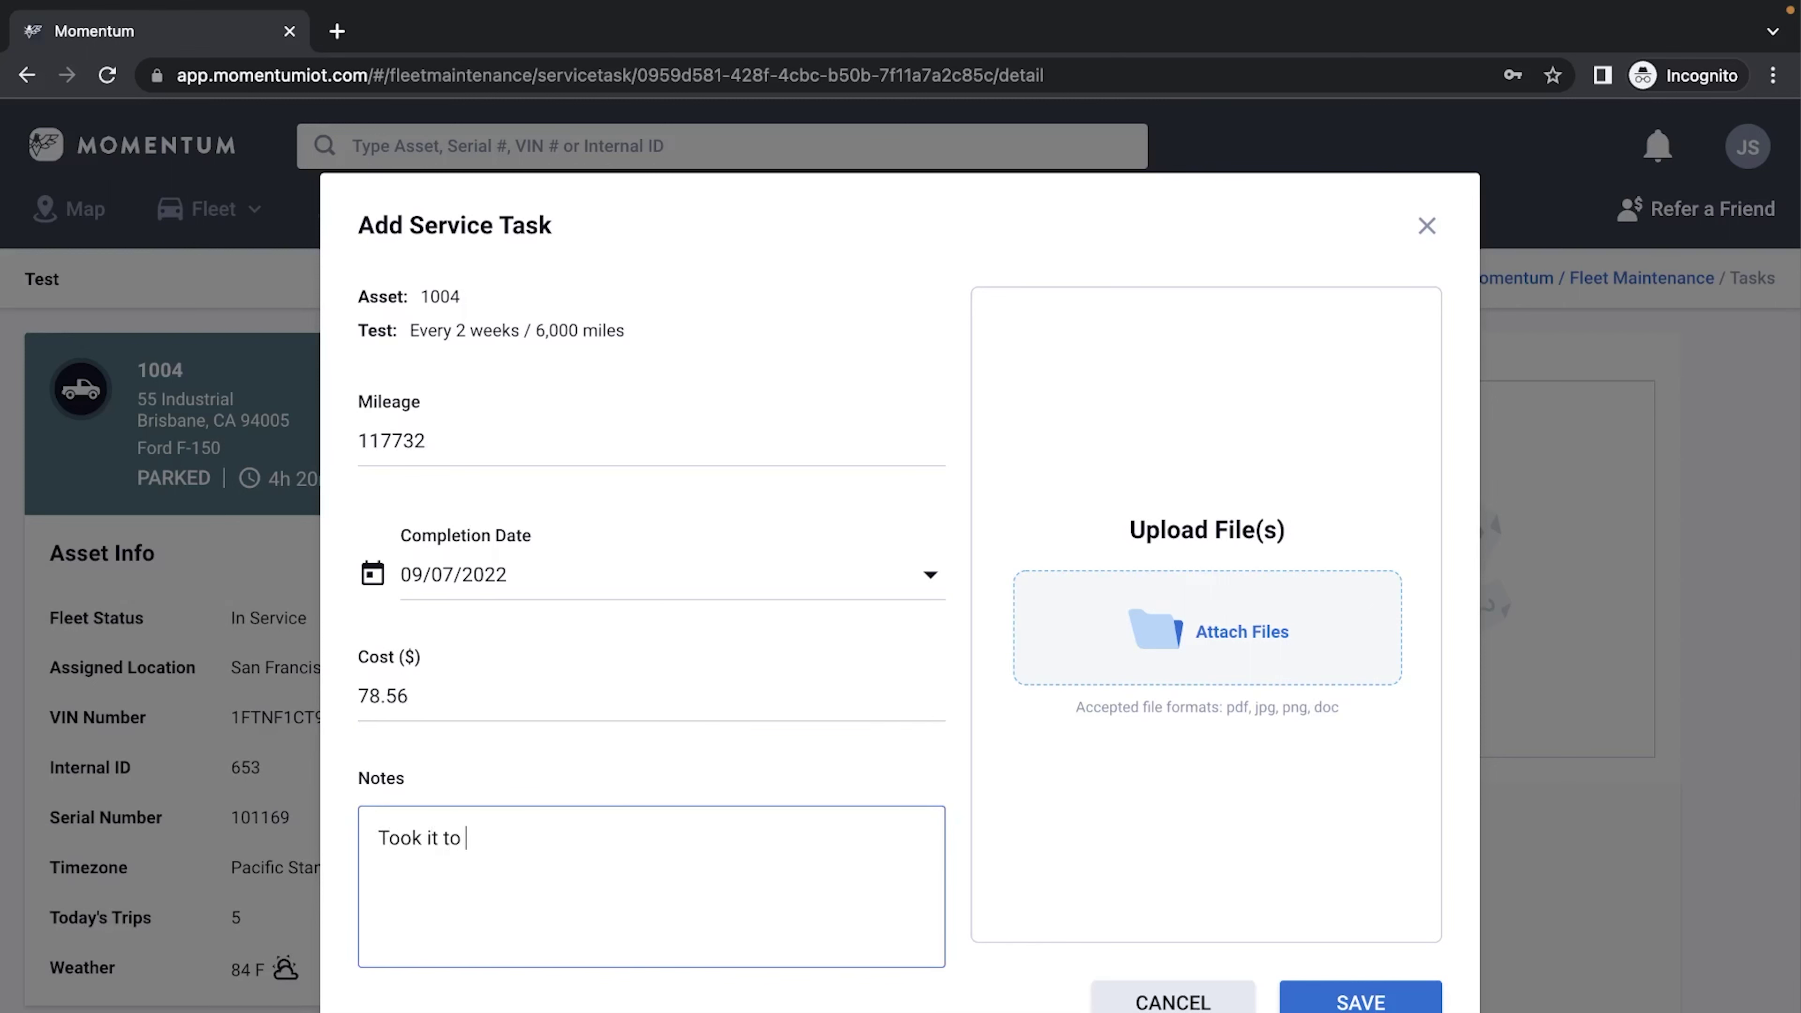
key(BackSpace)
key(BackSpace)
text(J)
key(BackSpace)
text(Jiffy Lube)
click(1117, 858)
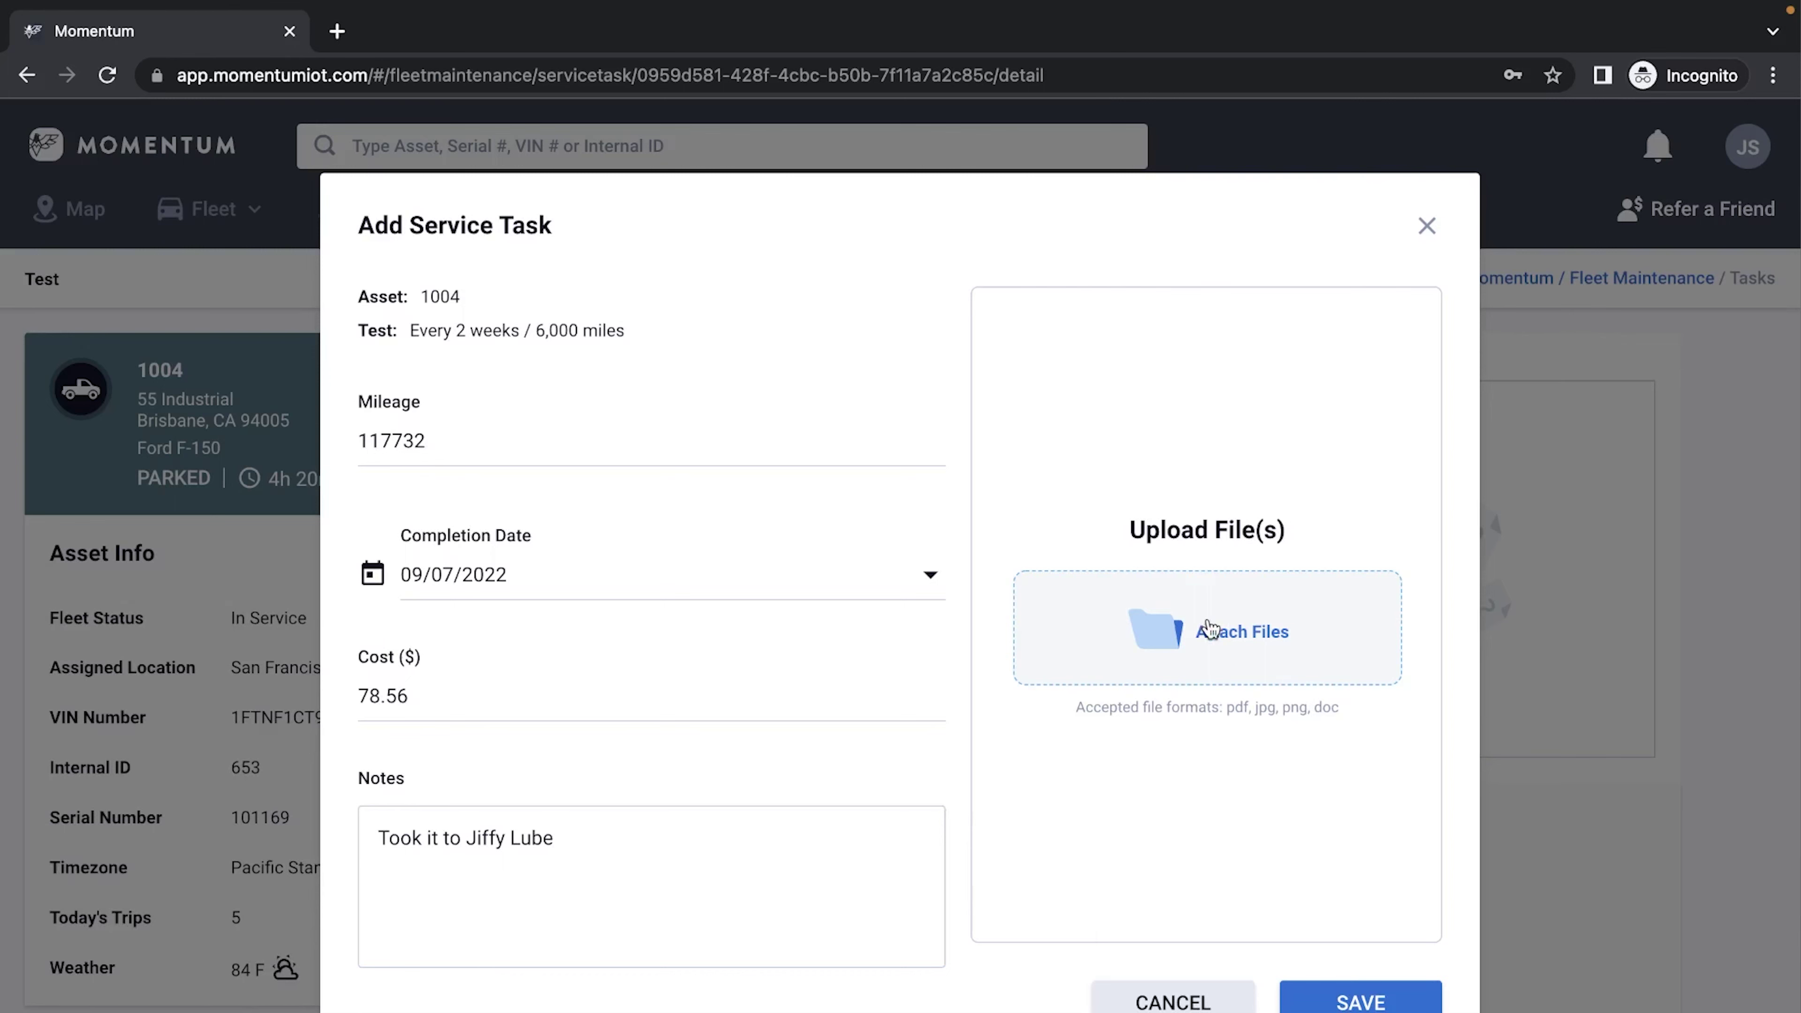
click(1359, 1000)
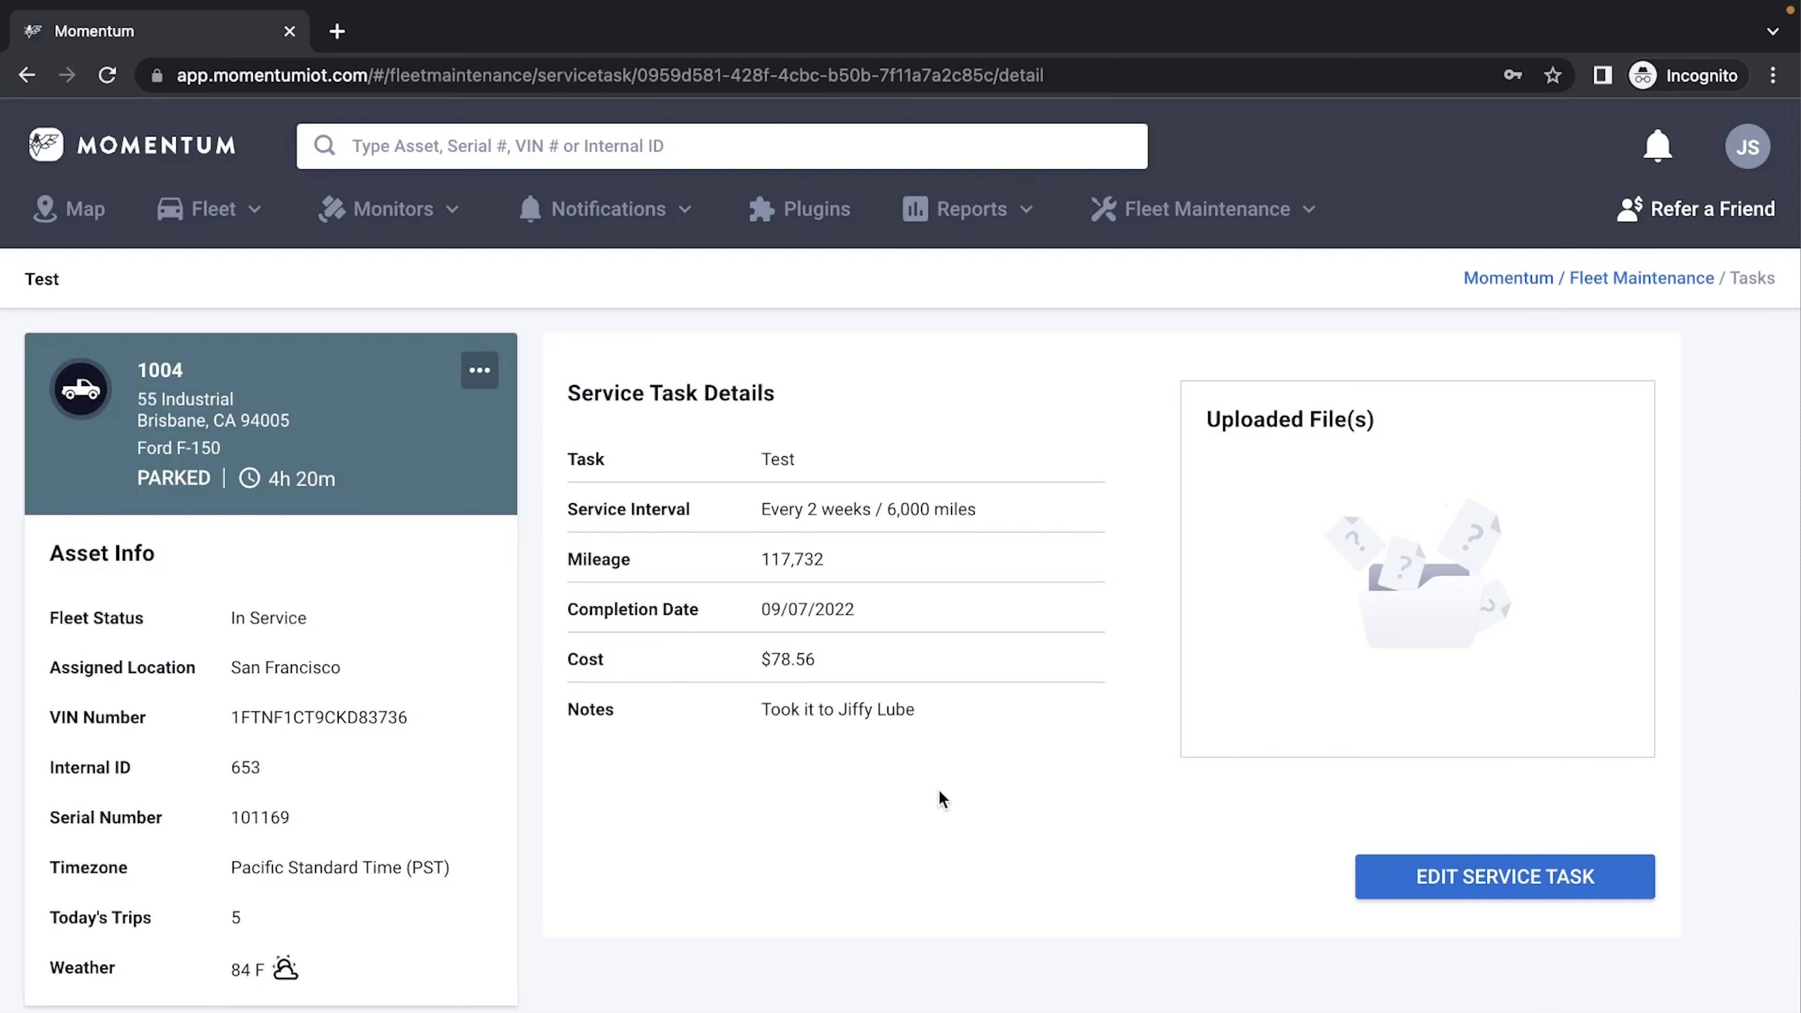
Return to the fleet maintenance Tasks page and review the overdue summary and remaining service tasks.
click(1207, 209)
click(1195, 310)
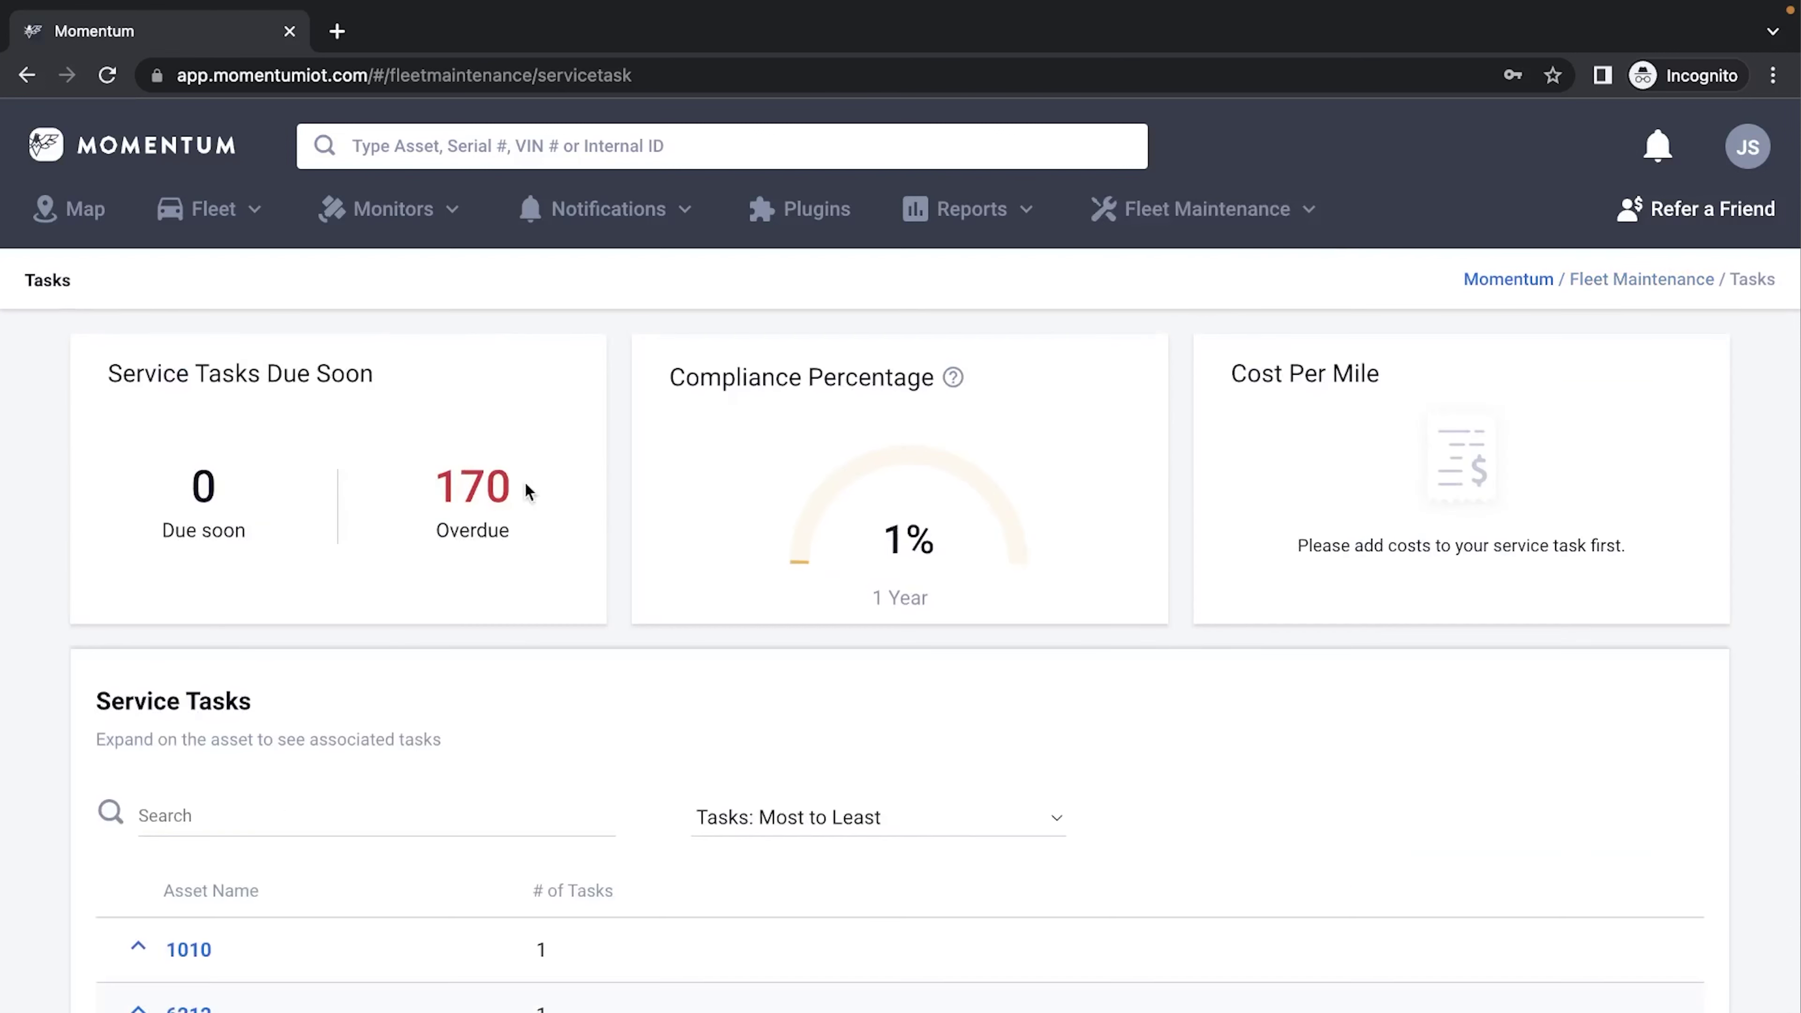
scroll(535, 776, down, 5)
scroll(510, 804, up, 4)
scroll(411, 773, up, 1)
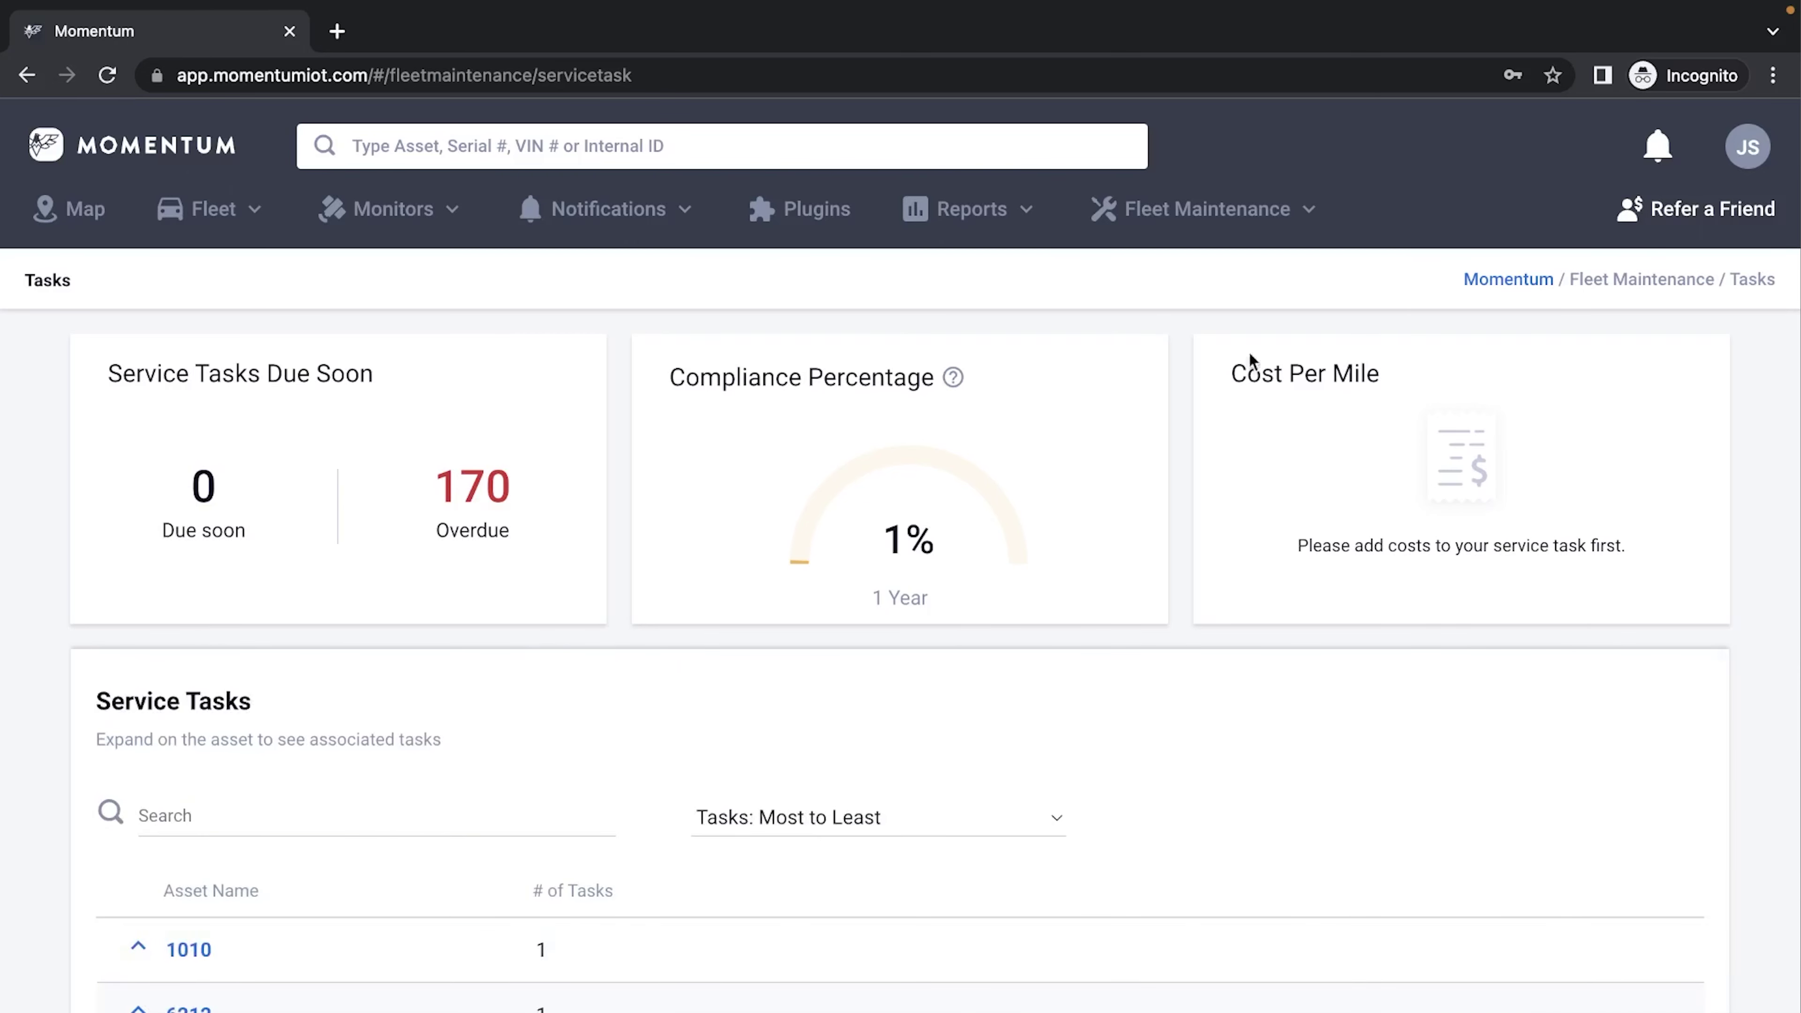